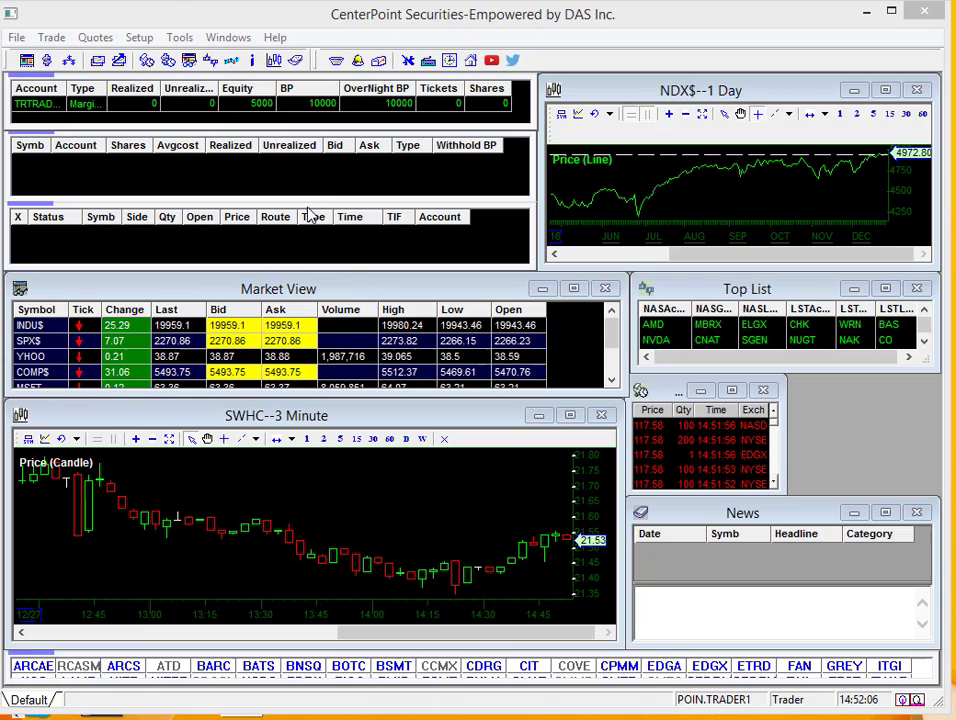
Step: Close the stray new empty chart window and enlarge the SWHC 3-minute chart window
left_click(275, 62)
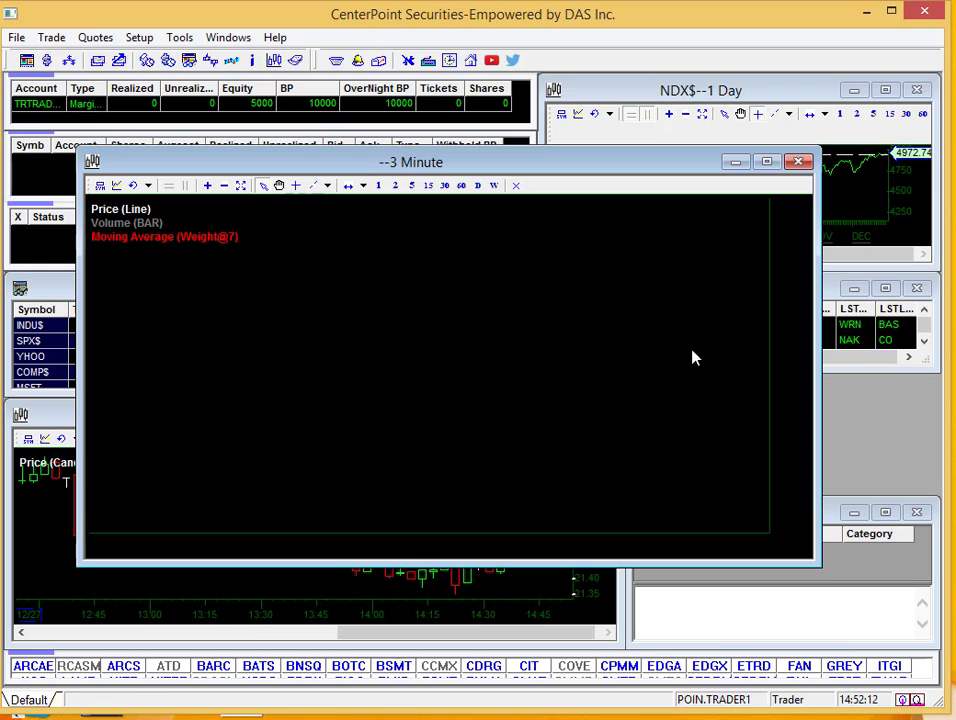
left_click_drag(659, 187, 615, 80)
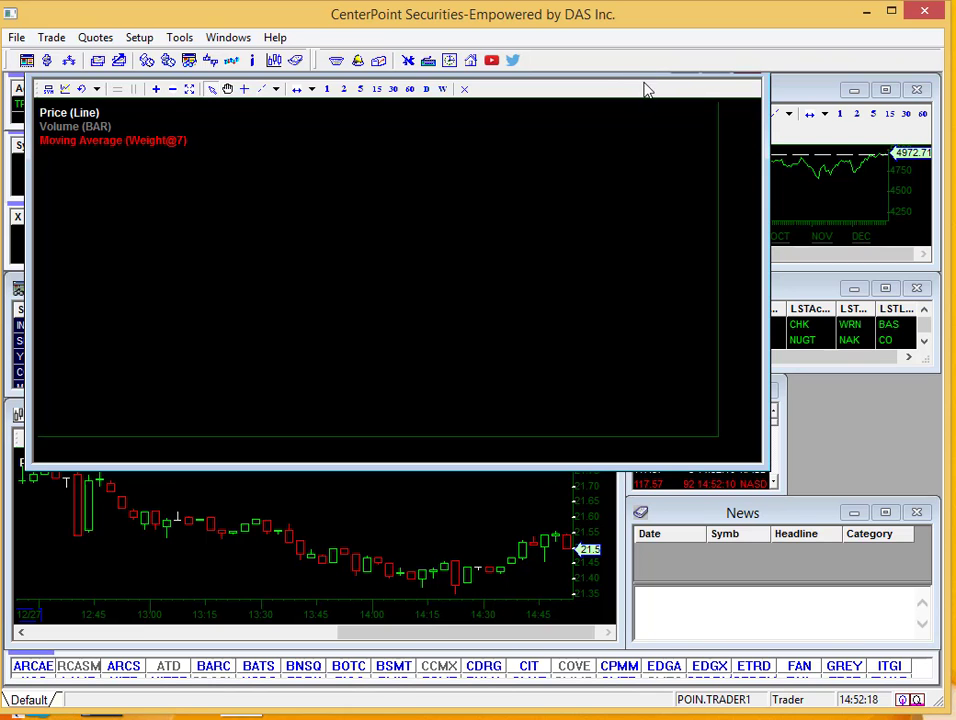
mouse_move(647, 123)
left_click(762, 136)
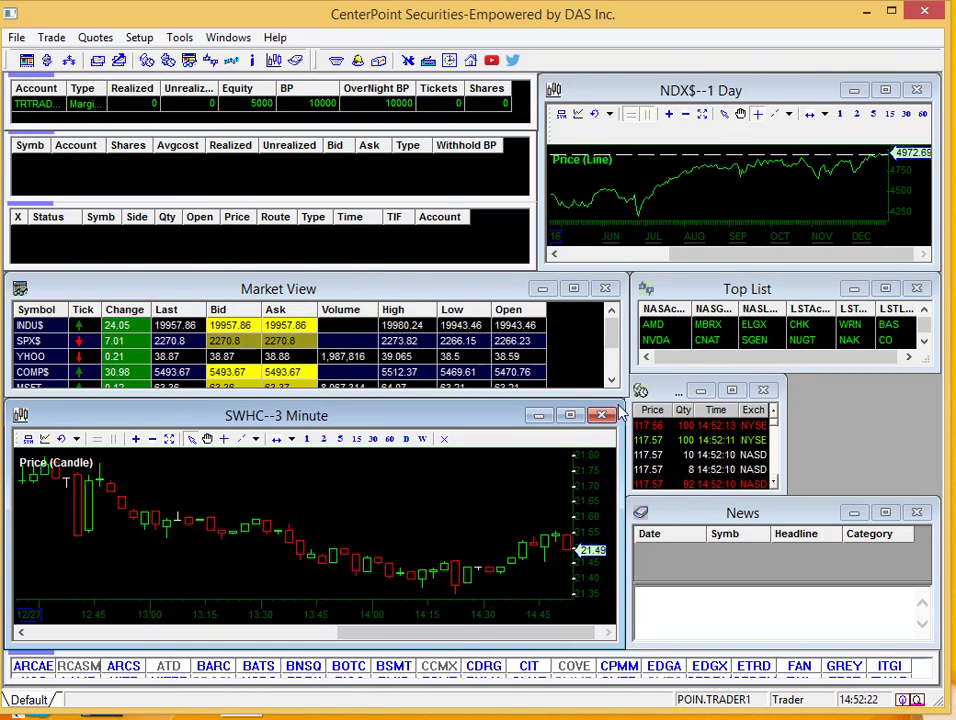
left_click_drag(623, 414, 734, 241)
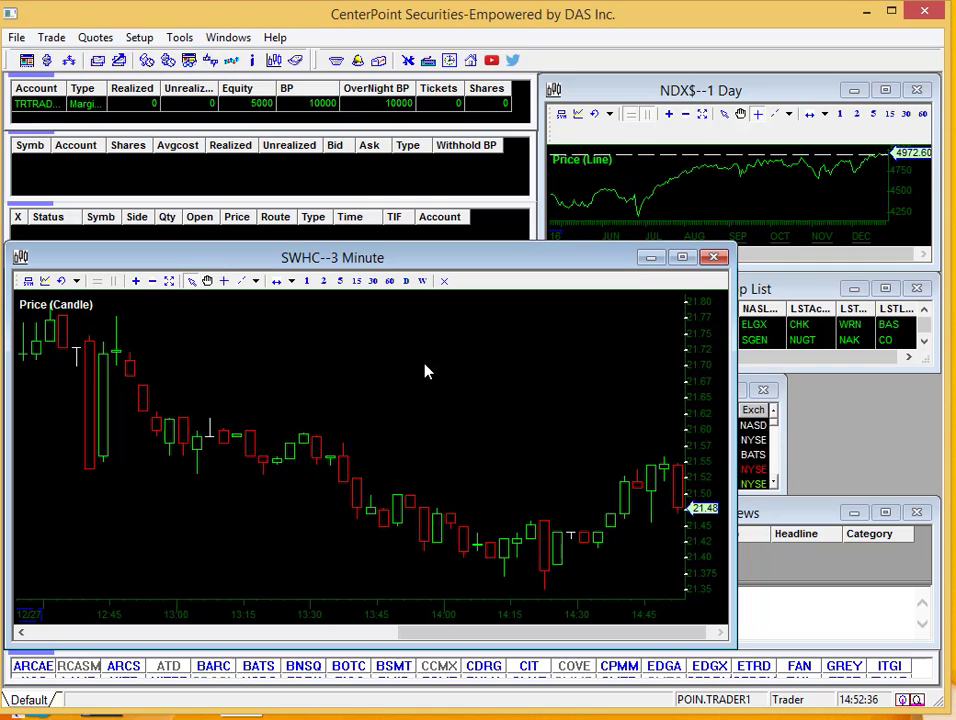
Step: Load FB, then AAPL, then YHOO into the 3-minute chart
type("FB")
key("Return")
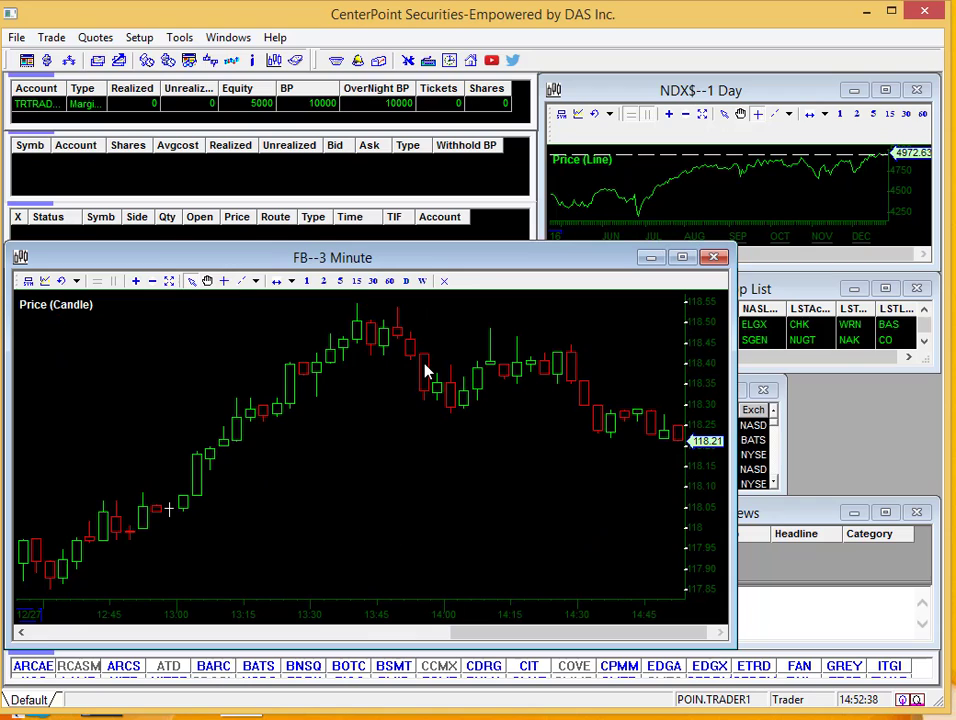
type("AAPL")
key("Return")
type("YHOO")
key("Return")
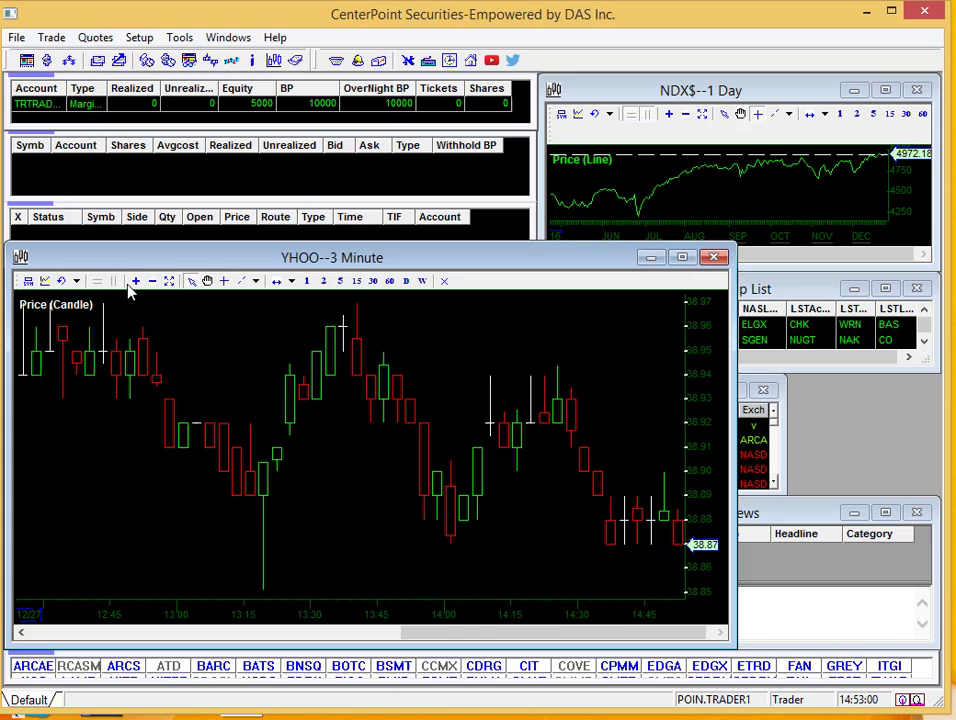
right_click(222, 315)
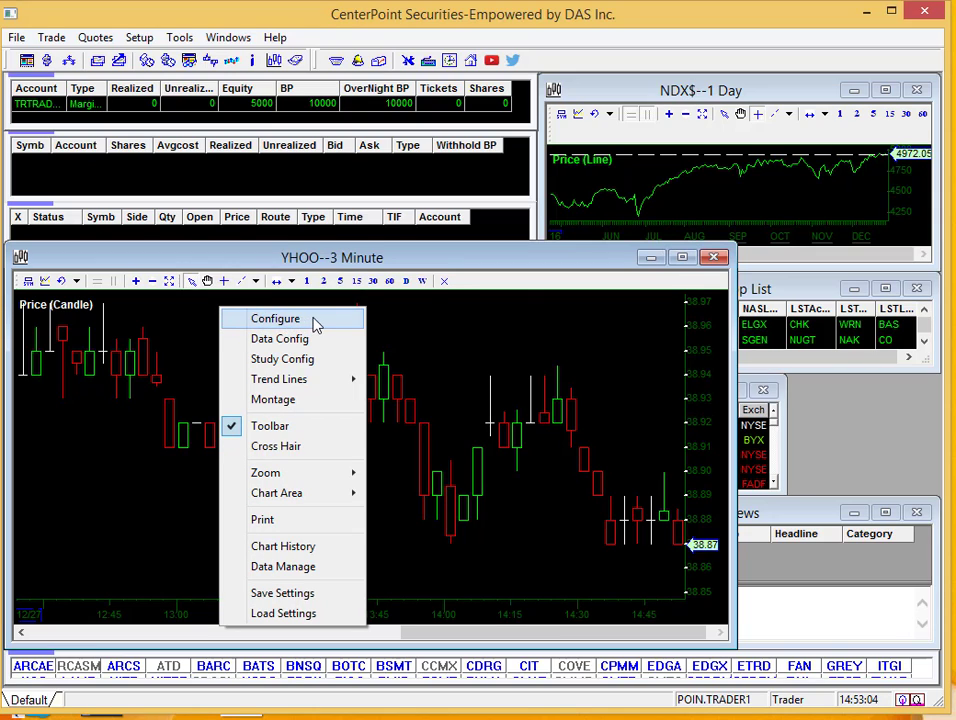
left_click(315, 323)
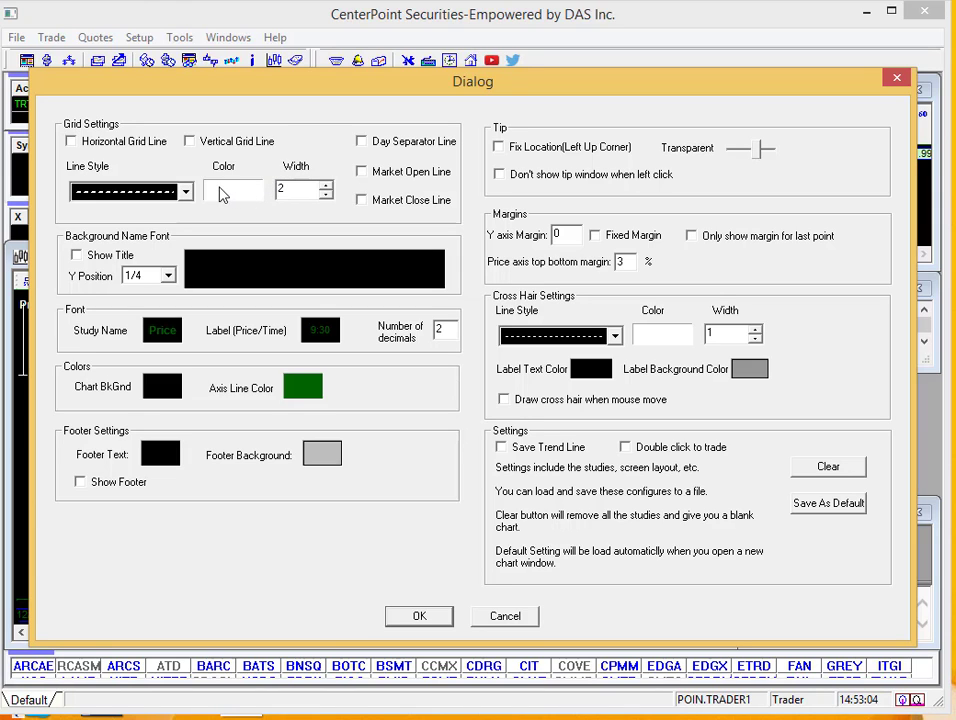
left_click(186, 191)
left_click(186, 192)
left_click(241, 196)
left_click(238, 97)
left_click(425, 617)
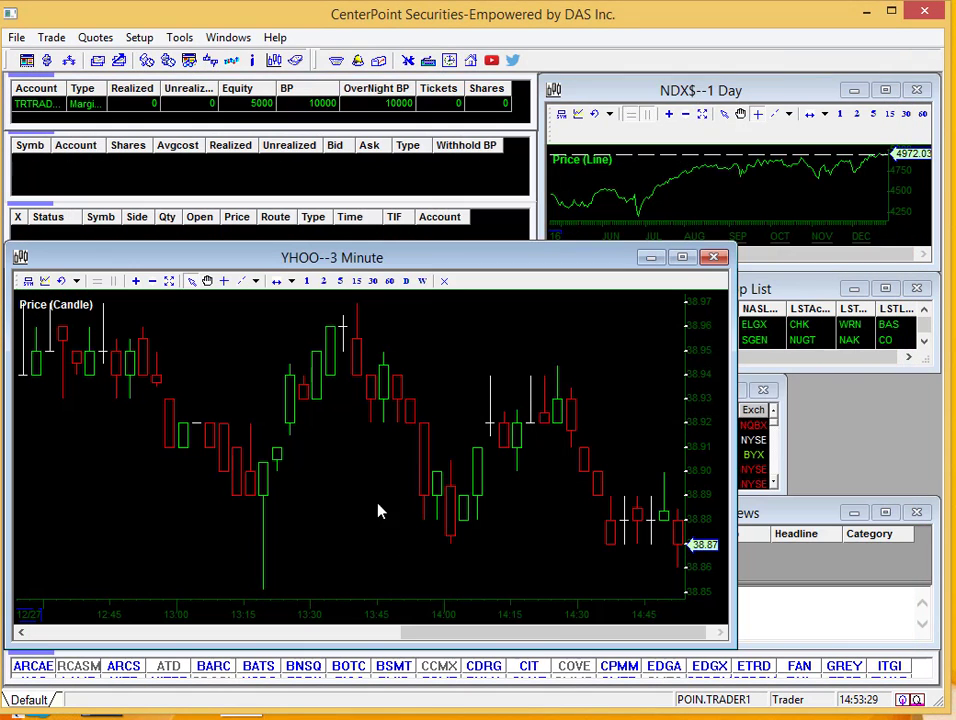
Step: Set the chart data to symbol CGNX, type Day Chart, with 3 Days per bar
right_click(244, 314)
left_click(341, 345)
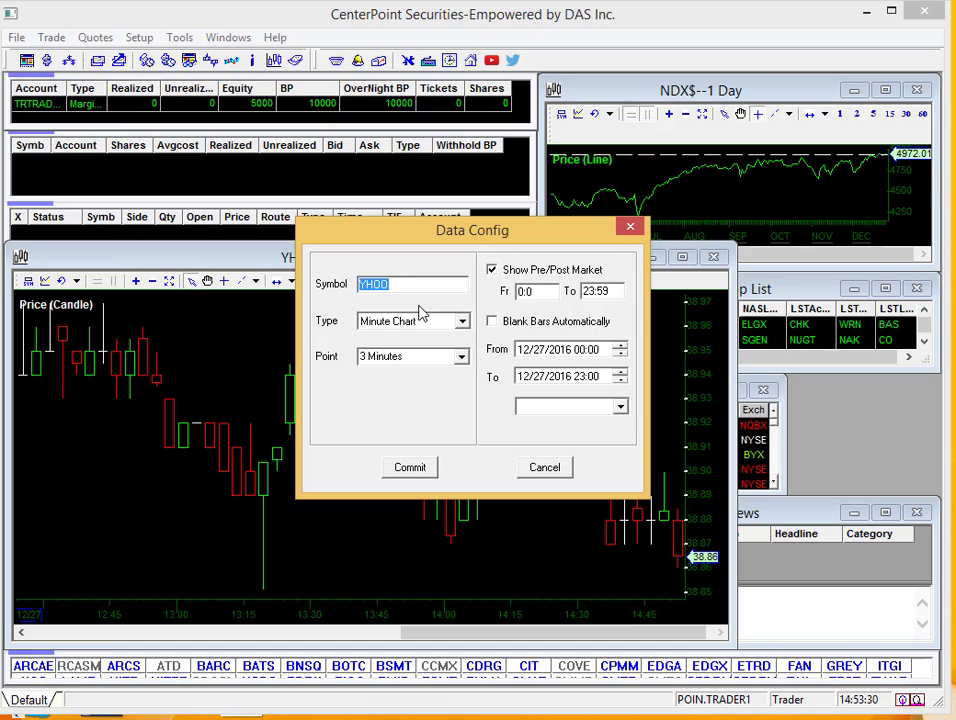
type("CGNX")
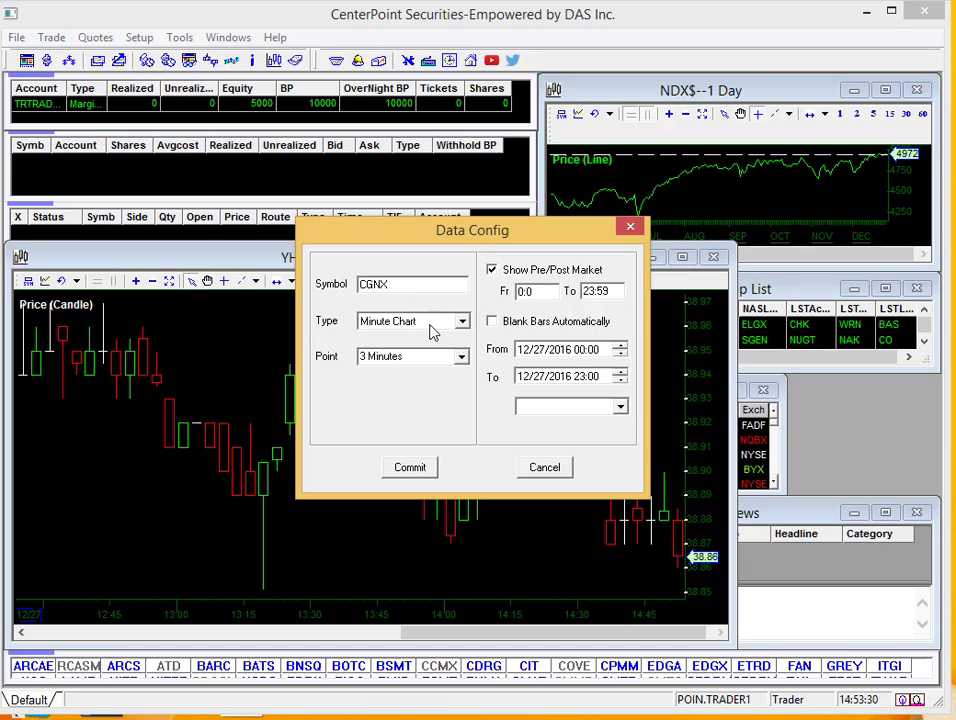
left_click(463, 323)
left_click(404, 352)
left_click(461, 357)
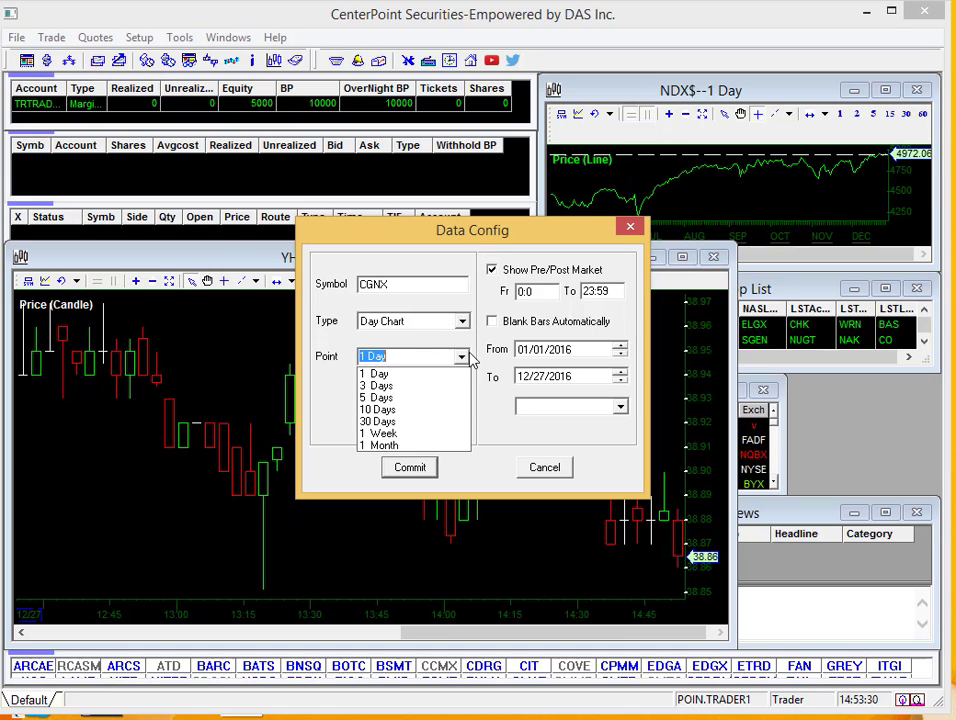
left_click(420, 387)
left_click(425, 465)
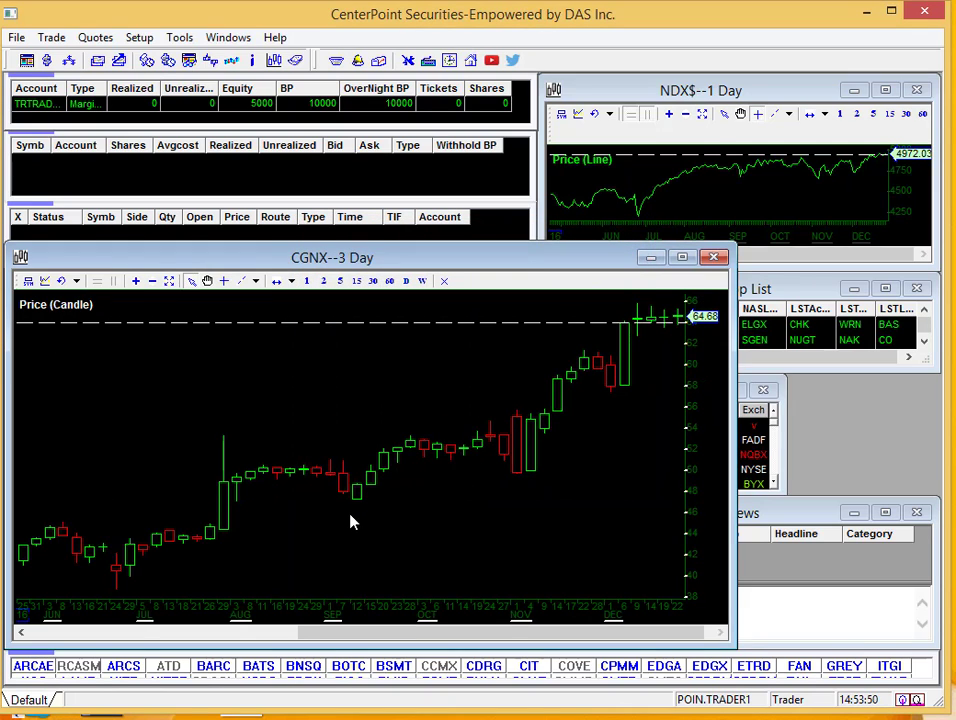
Step: In Study Config, add Volume and Moving Average, then remove Moving Average, leaving Price (Candle) and Volume (BAR)
right_click(270, 346)
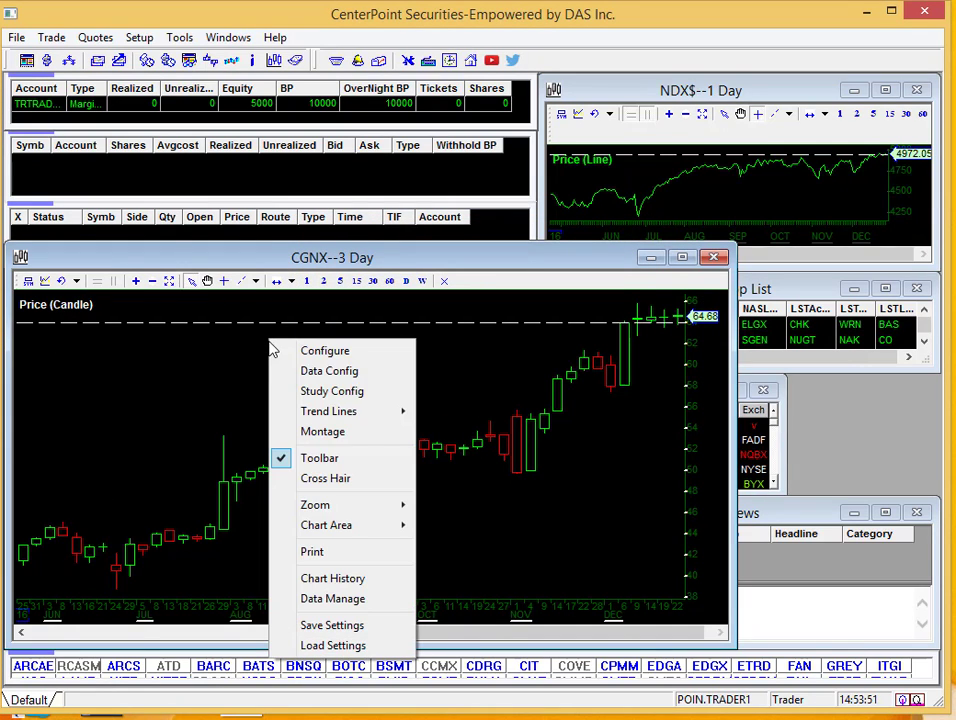
left_click(386, 398)
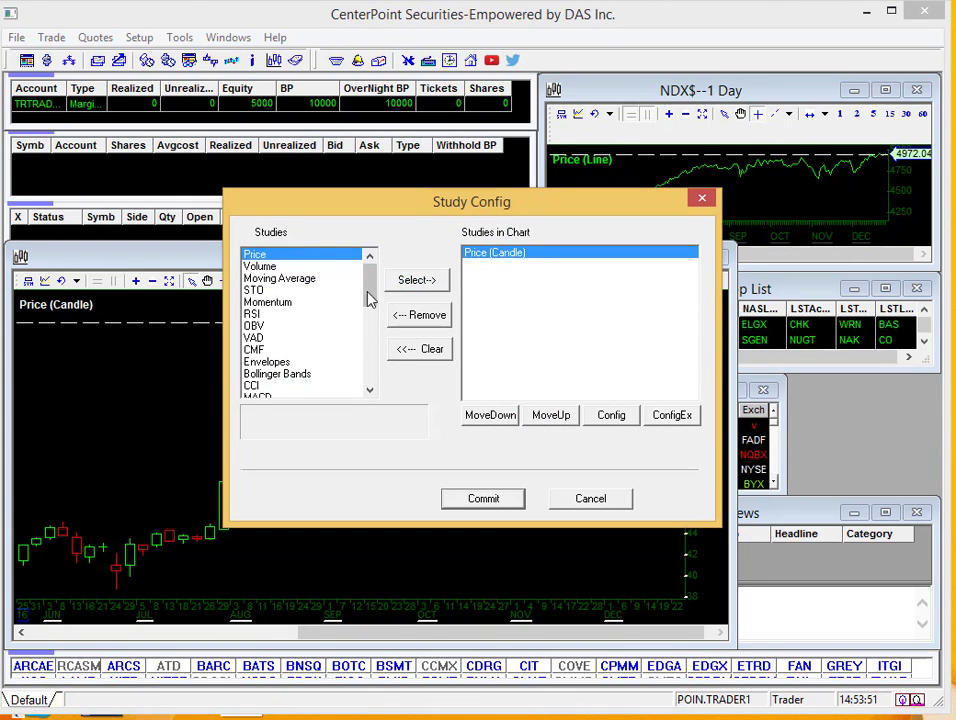
left_click(252, 267)
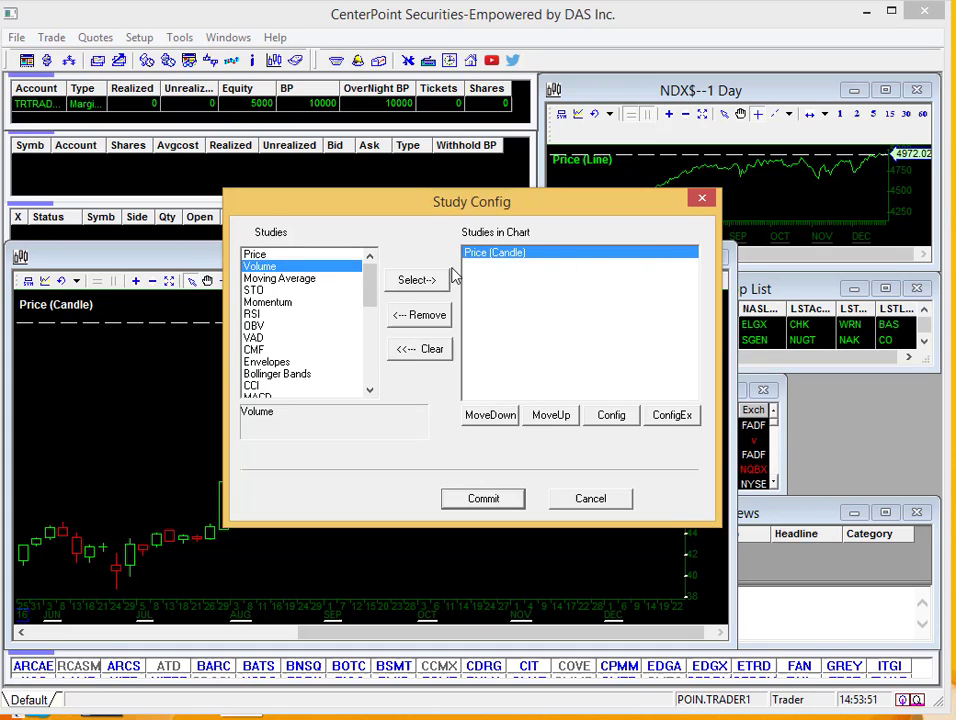
left_click(408, 279)
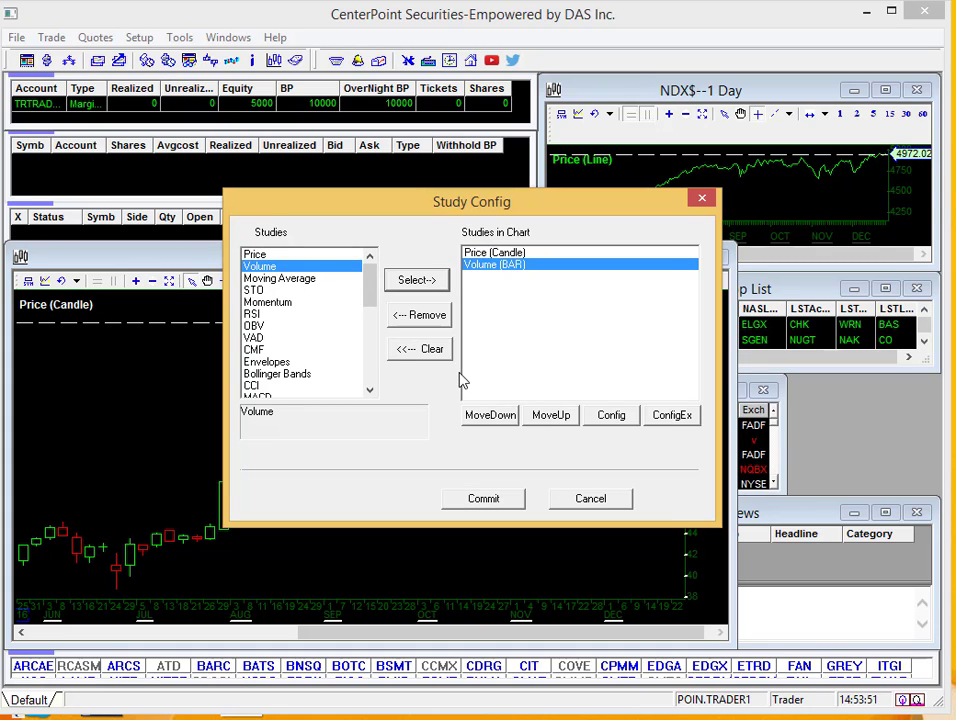
left_click(290, 278)
left_click(416, 280)
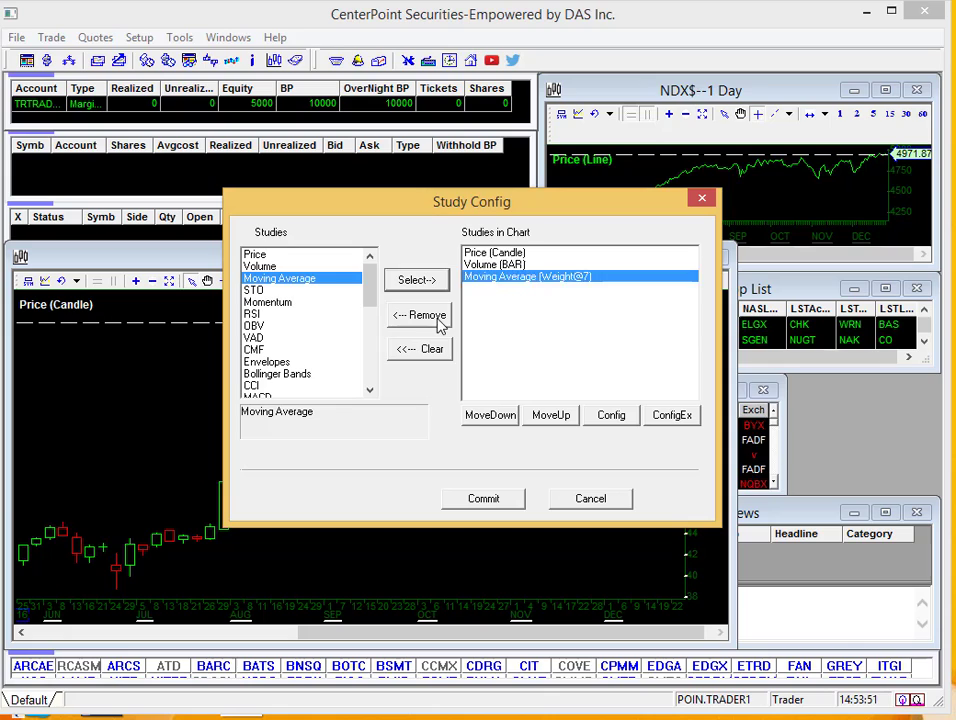
left_click(437, 317)
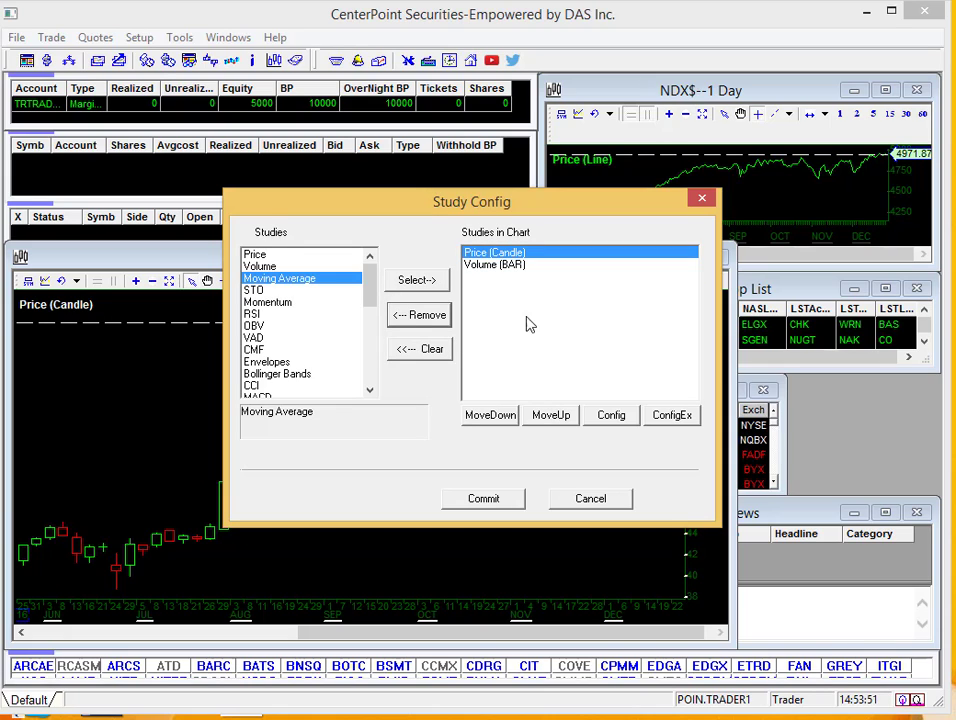
left_click(496, 267)
left_click(494, 253)
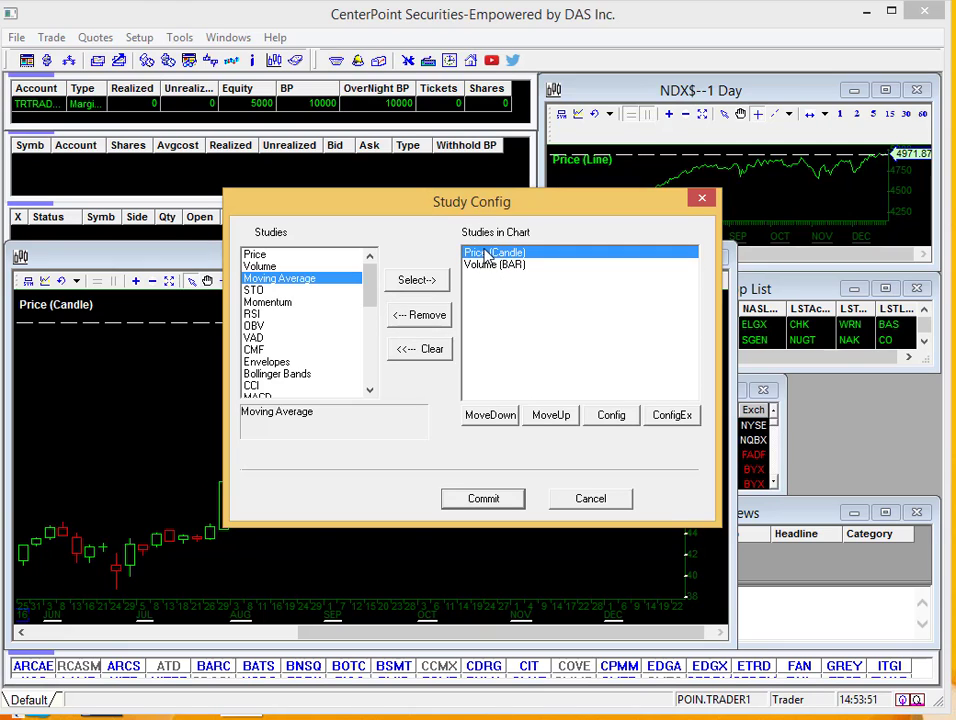
Step: Switch the Price study from Candle to Line style with a pink line colour
left_click(610, 418)
left_click(607, 233)
left_click(592, 266)
left_click(551, 278)
left_click(630, 285)
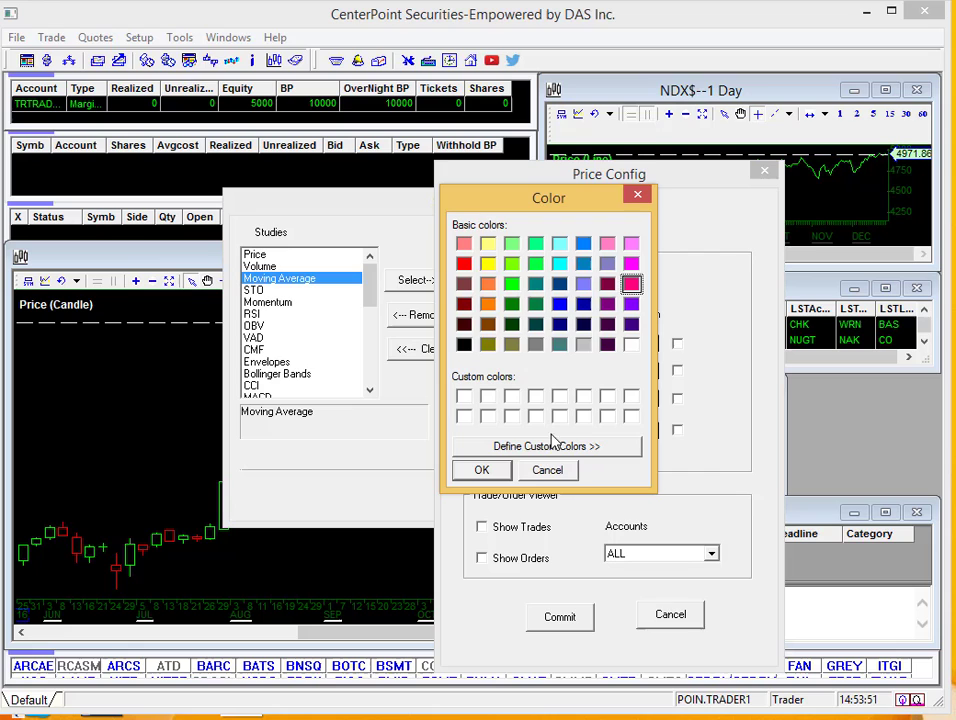
left_click(481, 469)
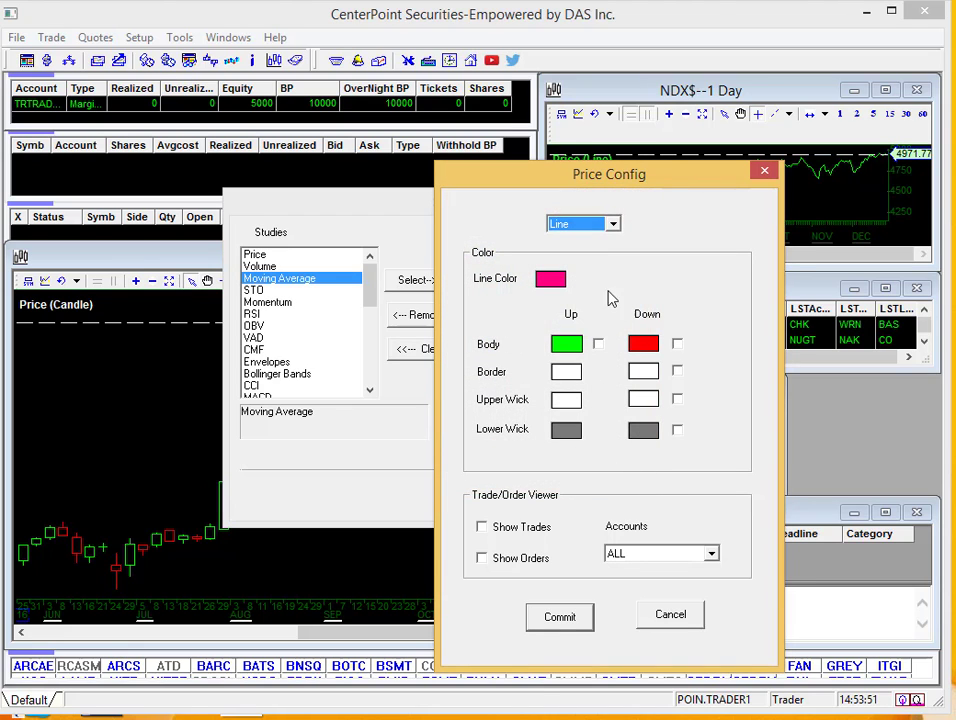
left_click(560, 617)
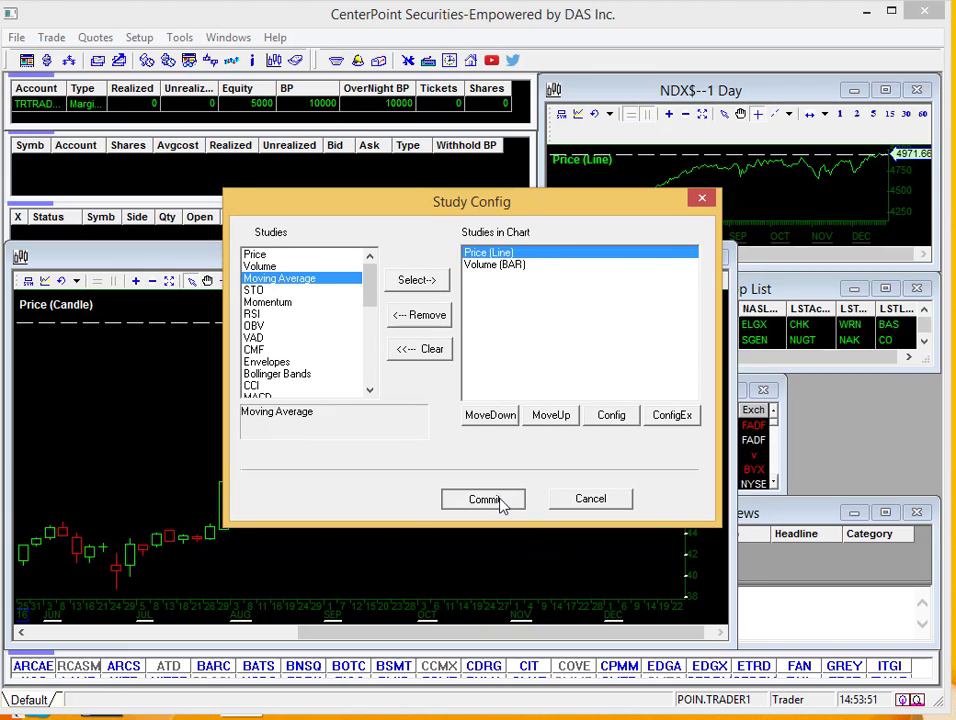
Step: Commit the study changes and save the CGNX chart configuration as the default
left_click(502, 505)
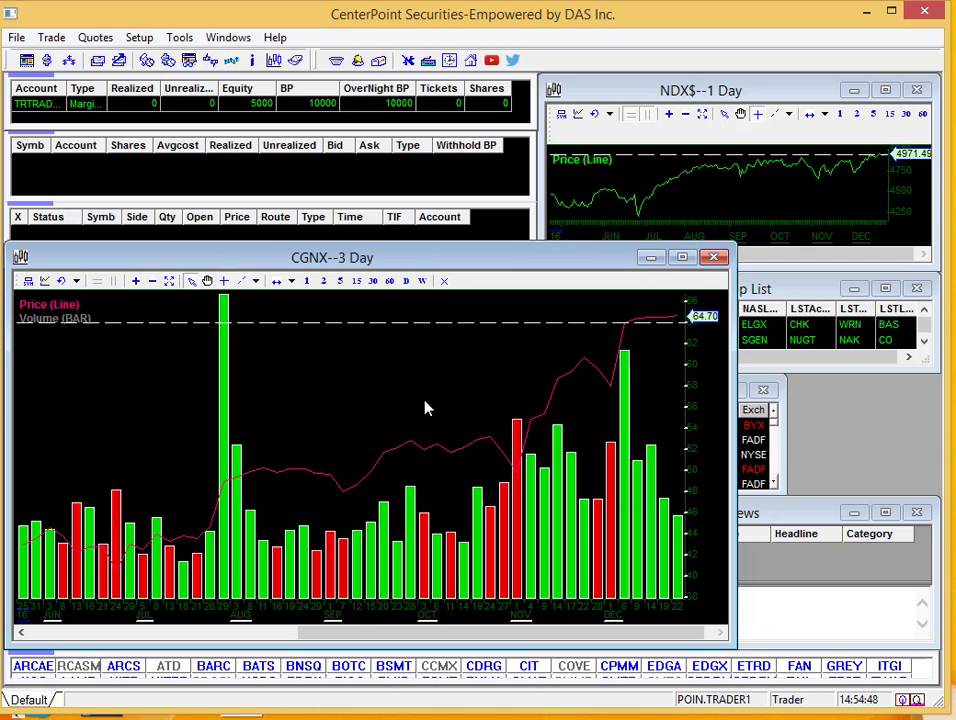
right_click(312, 345)
left_click(357, 355)
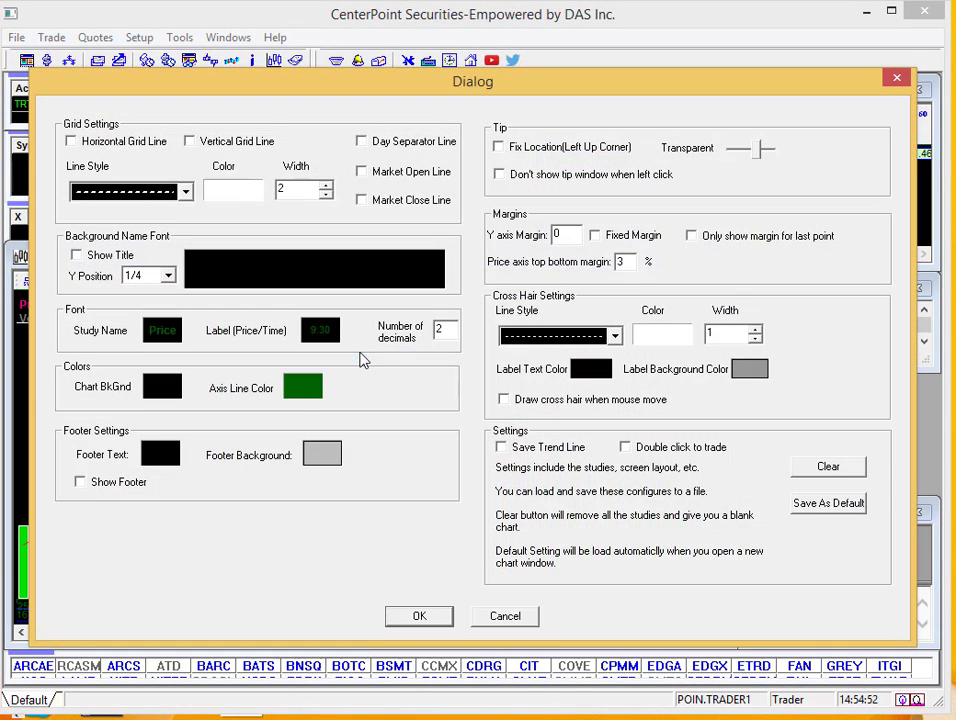
left_click(818, 504)
left_click(412, 617)
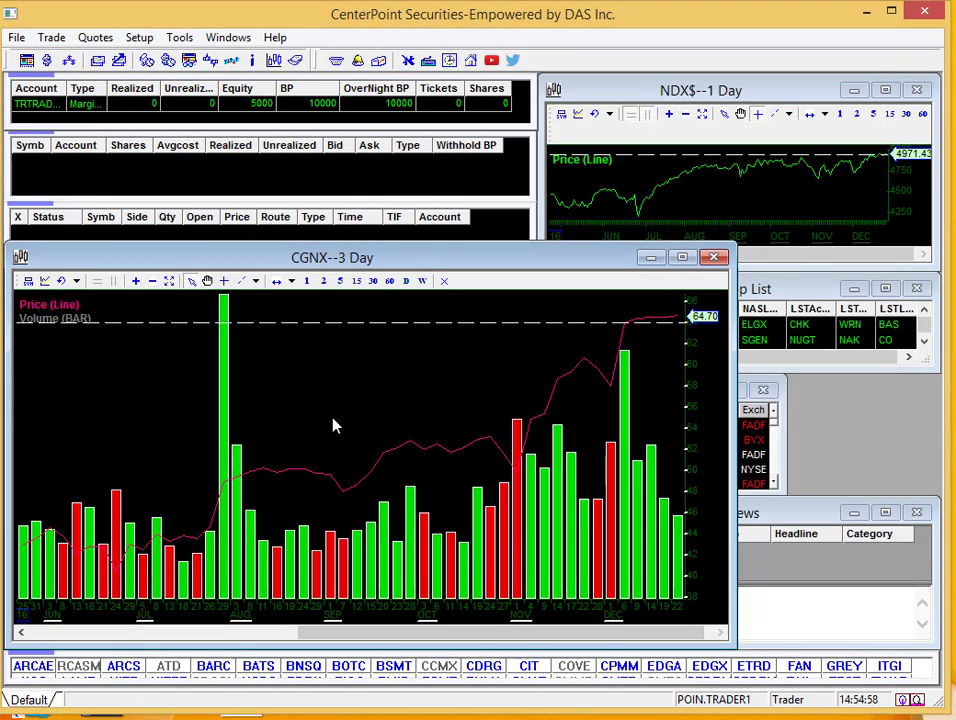
type("FB")
key("Return")
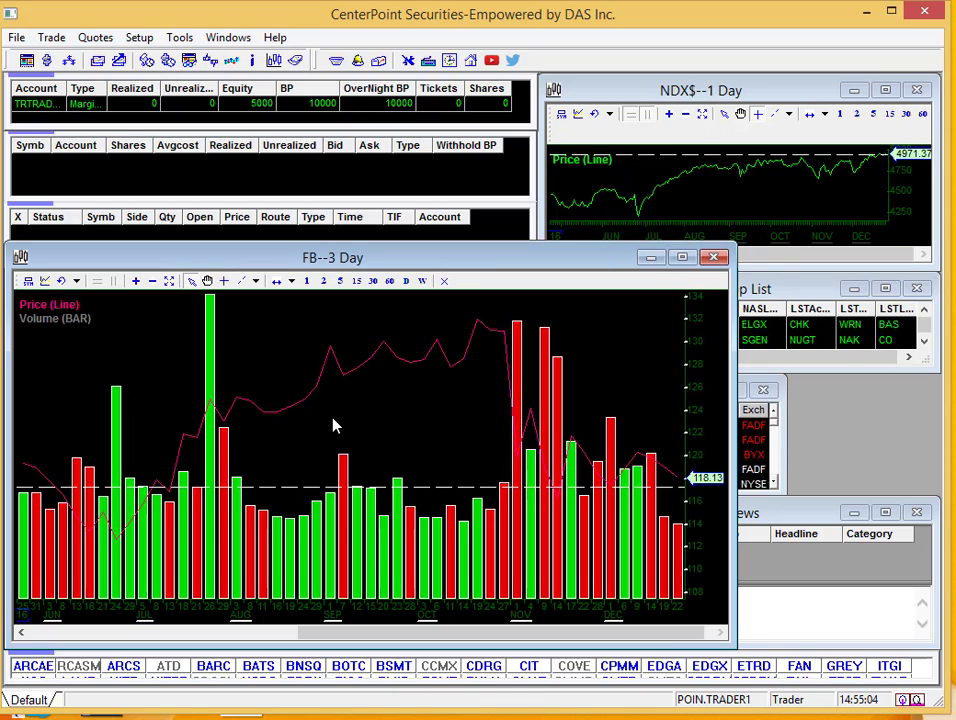
type("AAPL")
key("Return")
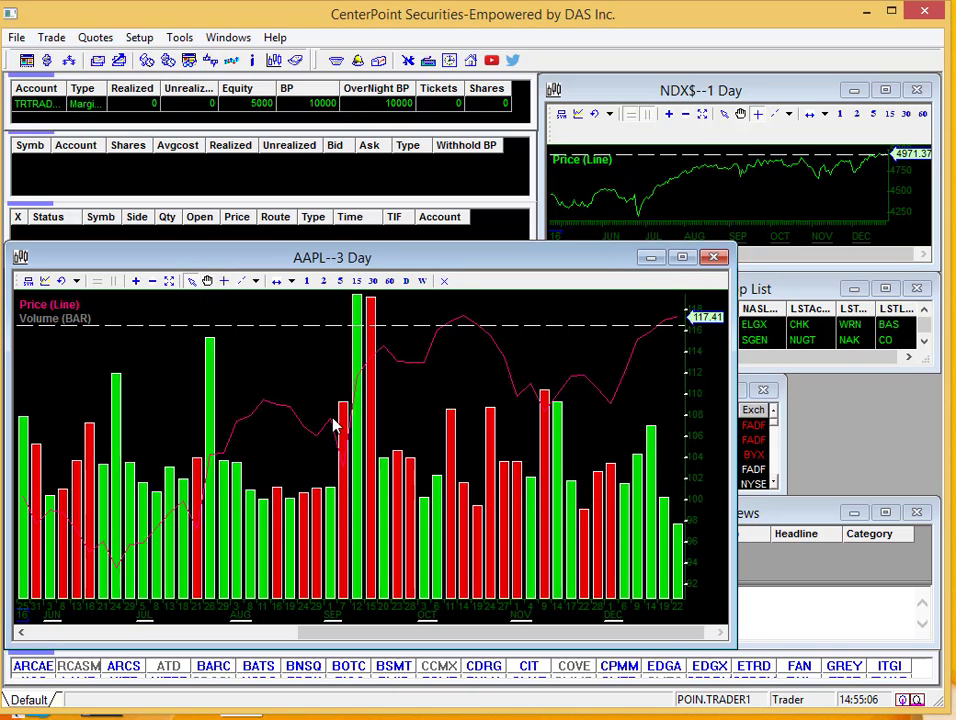
type("YHOO")
key("Return")
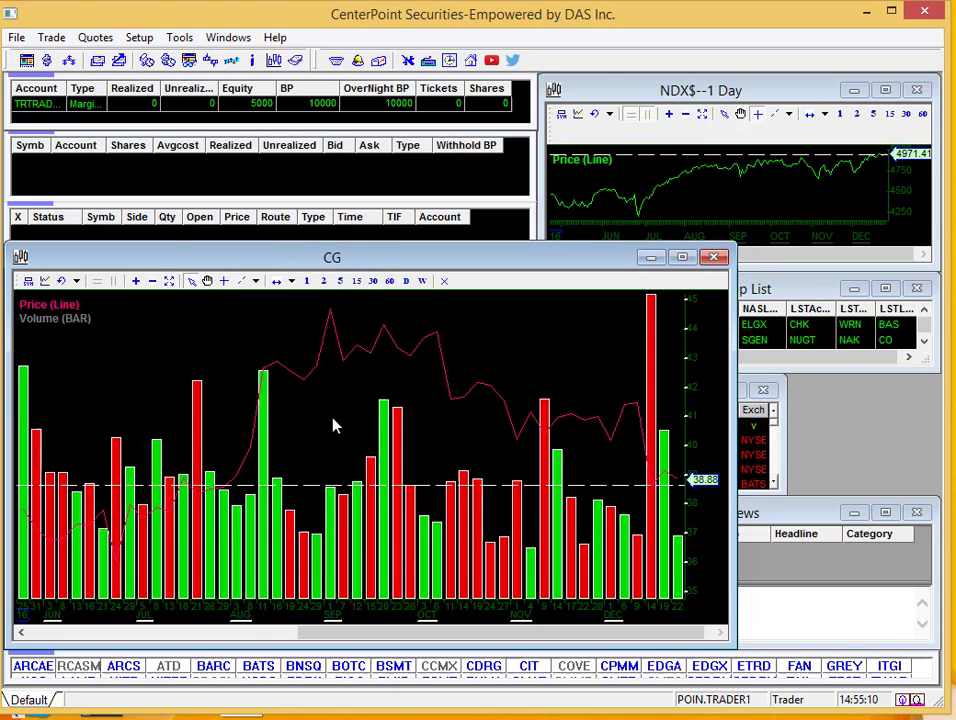
type("NX")
key("Return")
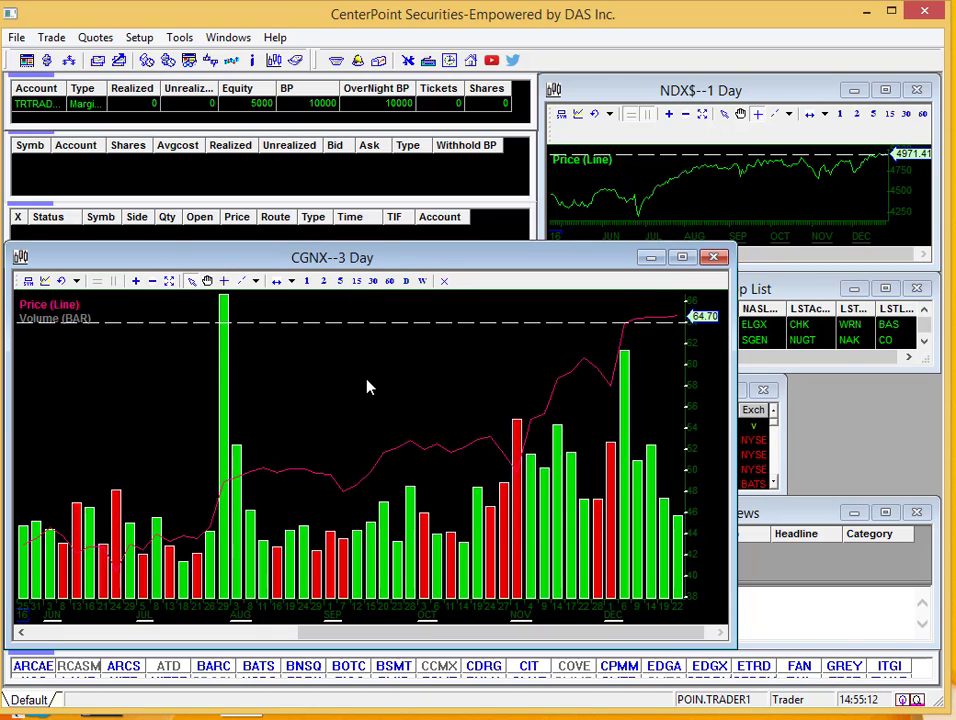
right_click(311, 346)
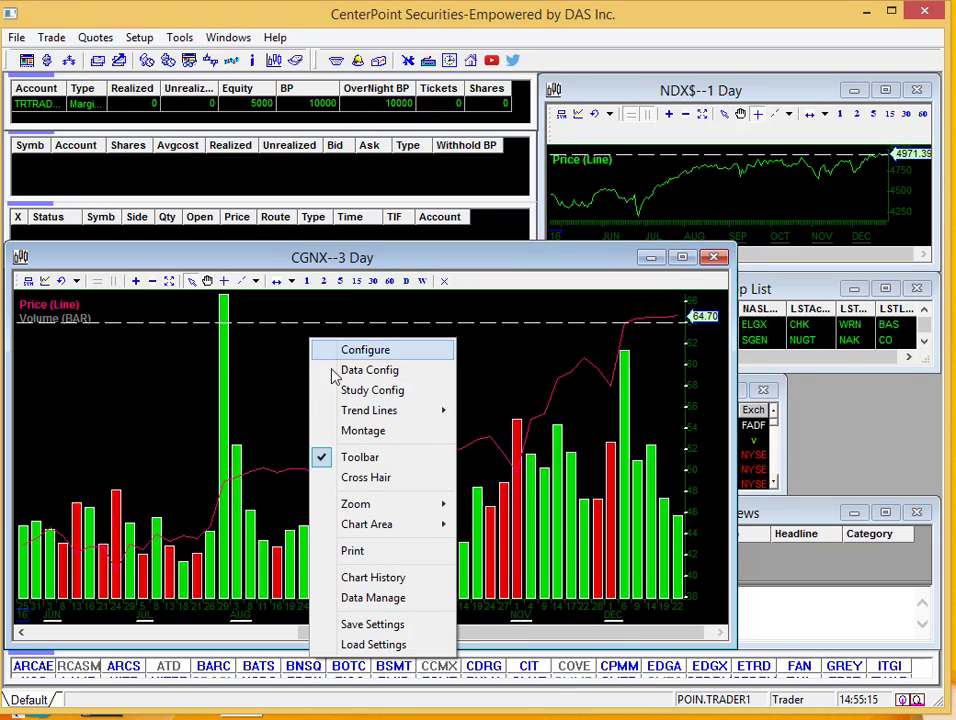
mouse_move(389, 418)
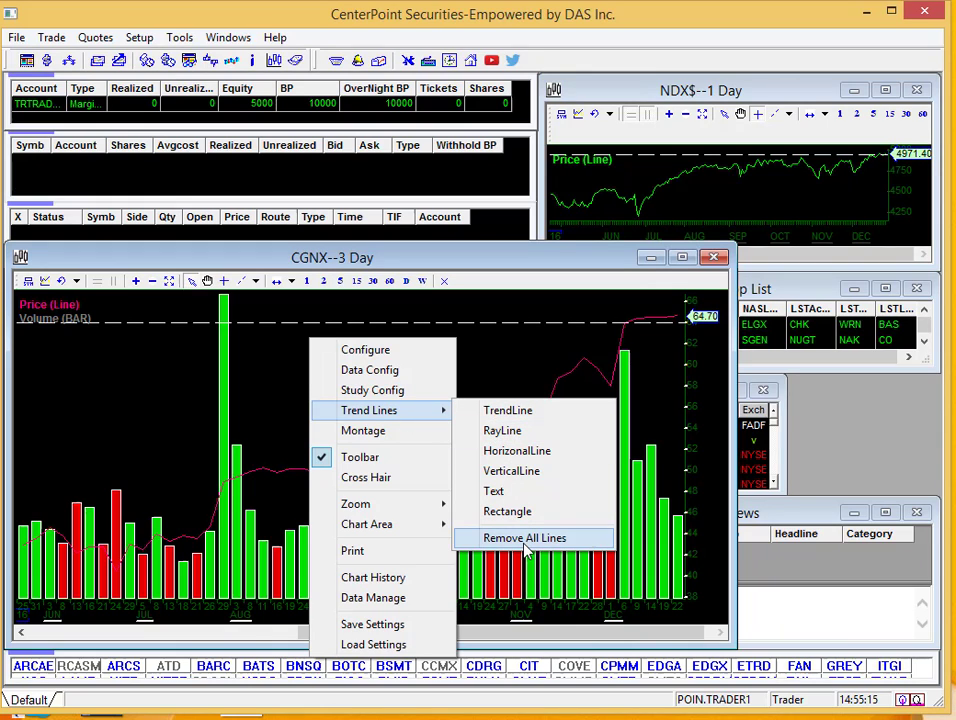
left_click(390, 432)
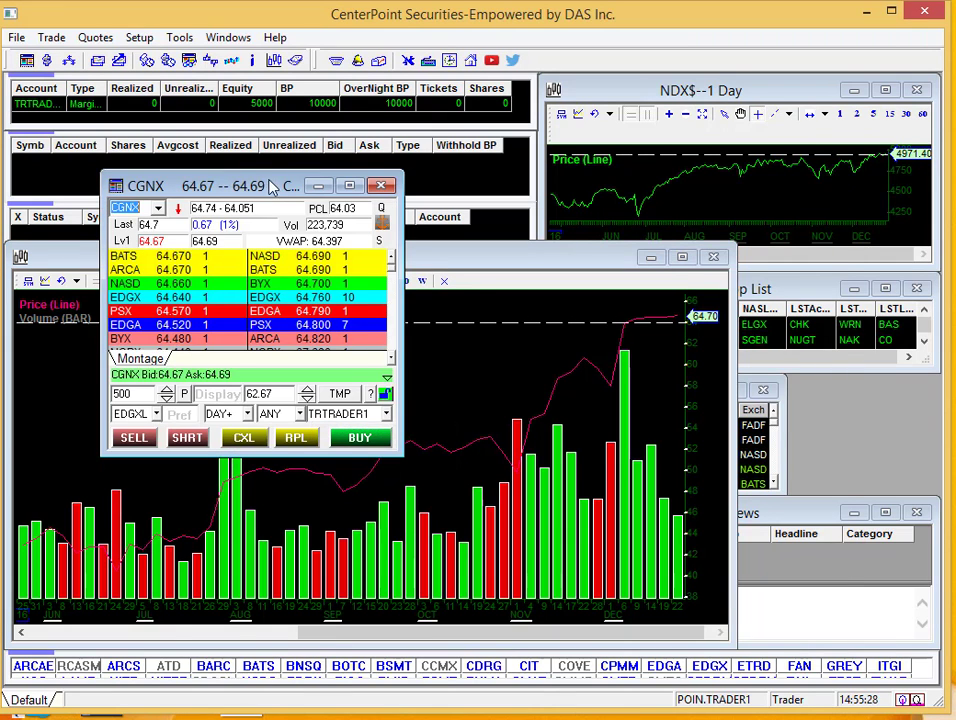
left_click_drag(300, 190, 500, 295)
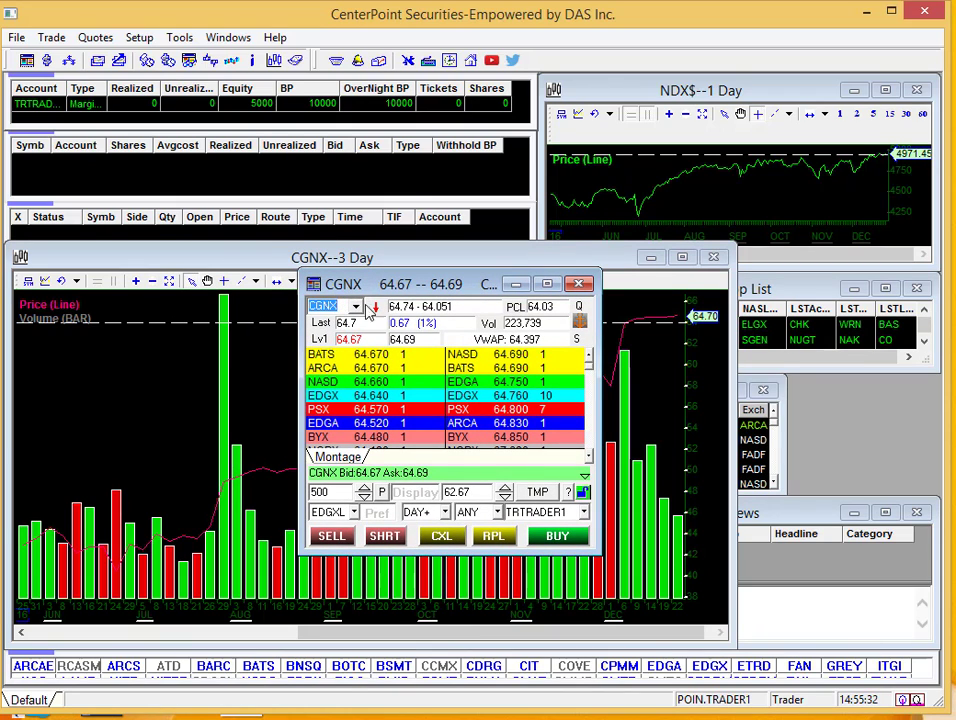
left_click(578, 284)
Step: Add a new empty chart area above the existing CGNX pane
right_click(350, 340)
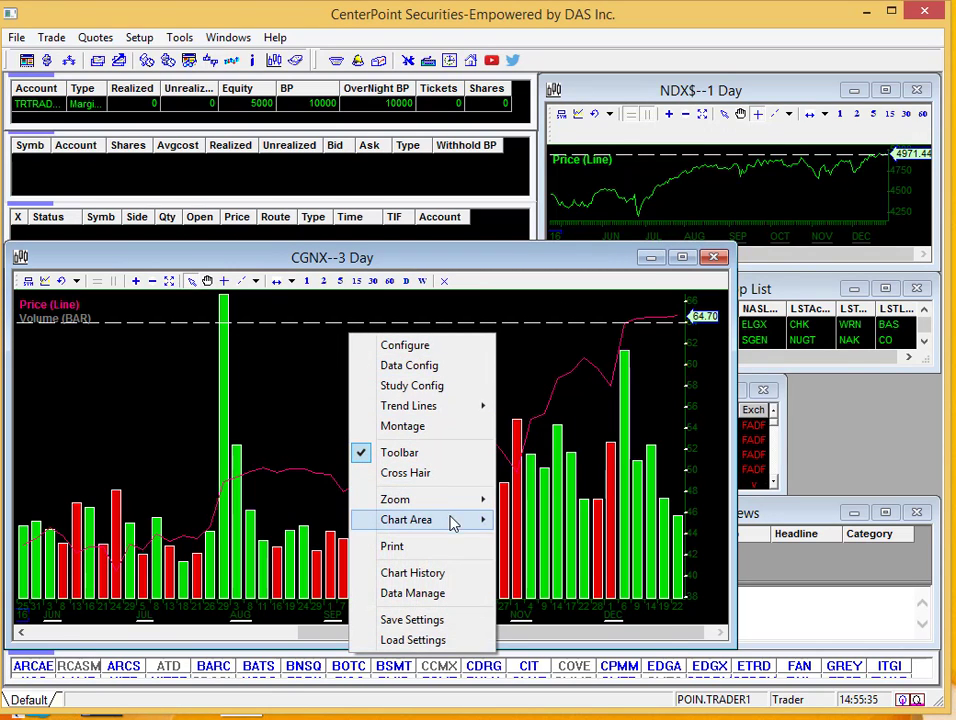
mouse_move(477, 528)
left_click(536, 521)
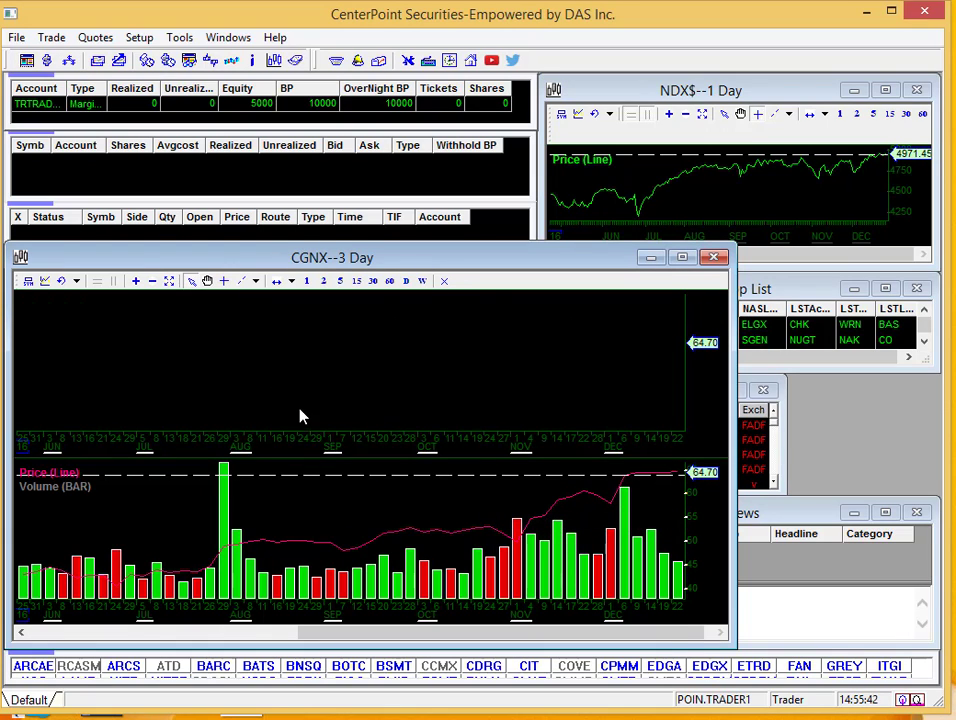
Step: Give the new area a Price study drawn as candlesticks and commit it
right_click(180, 325)
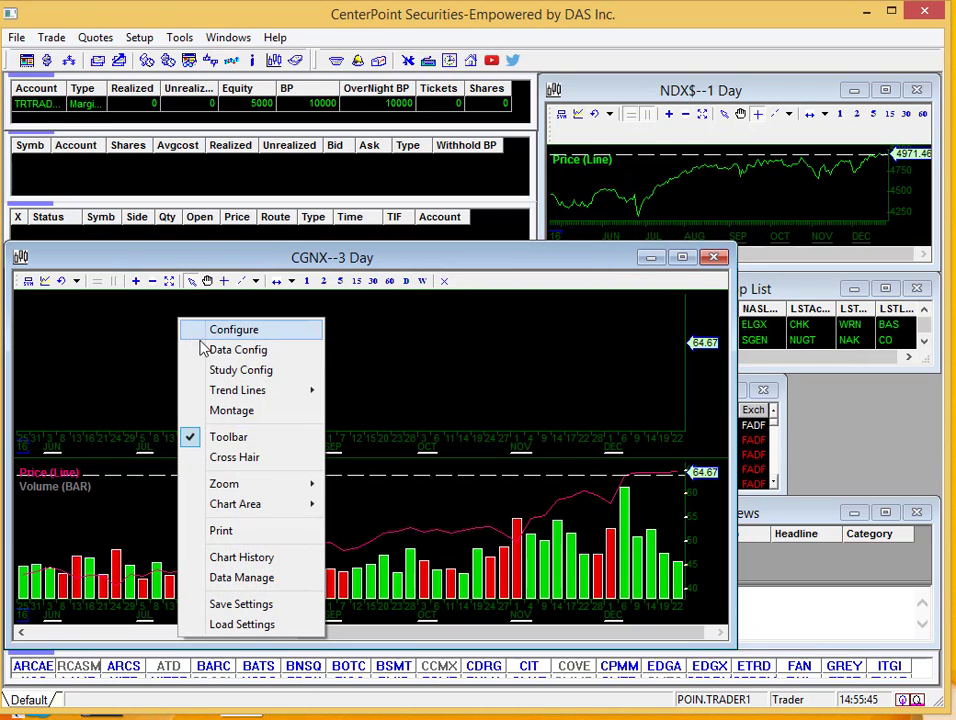
left_click(250, 380)
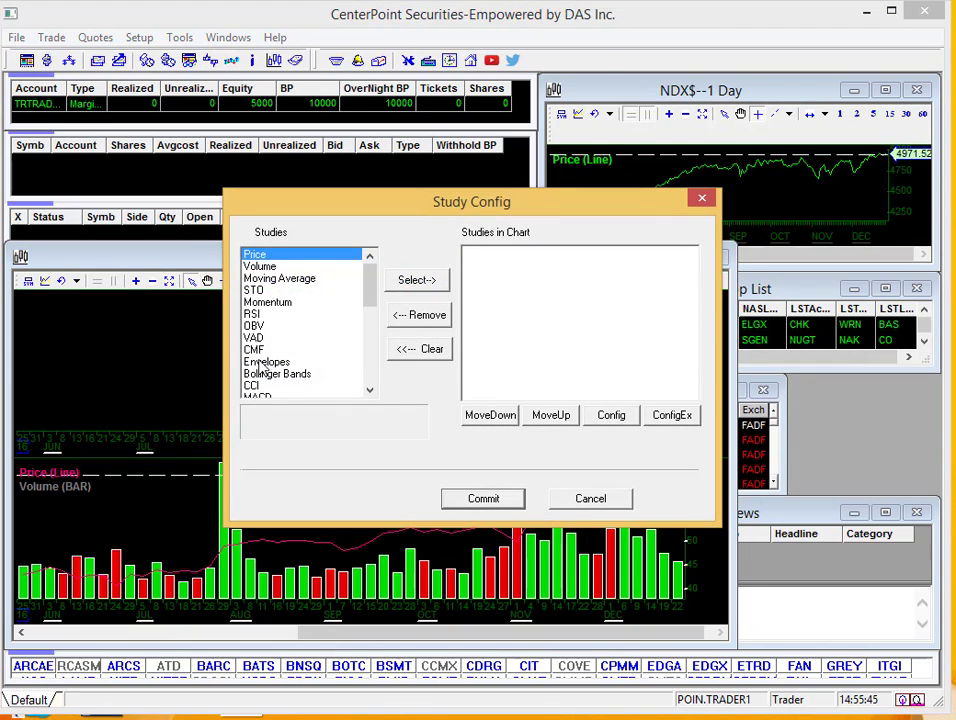
left_click(407, 284)
left_click(603, 416)
left_click(575, 223)
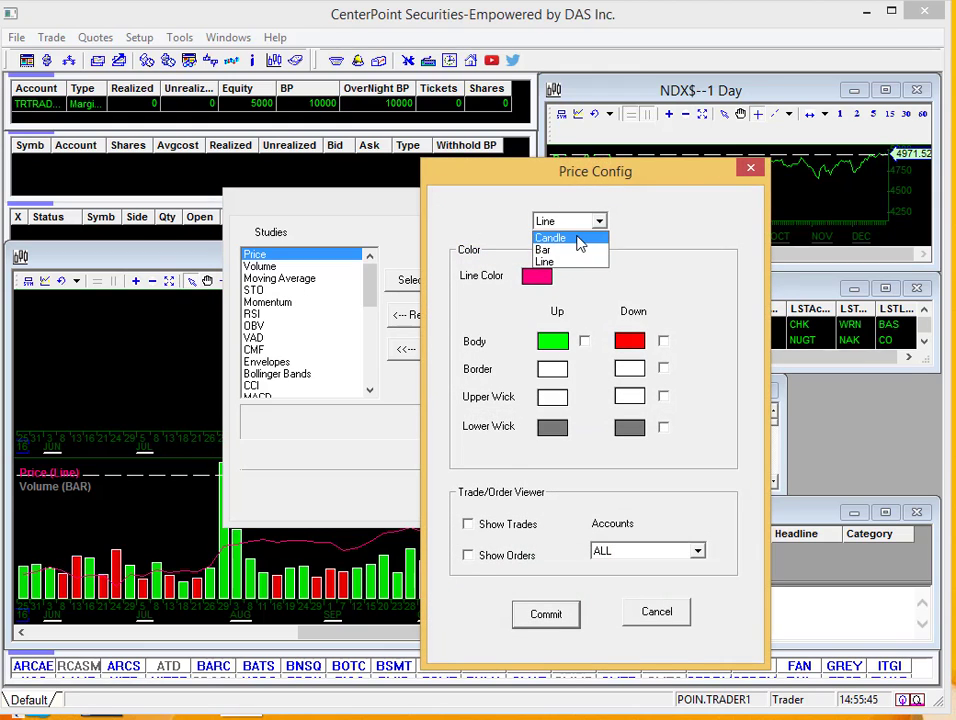
left_click(560, 237)
left_click(546, 614)
left_click(484, 498)
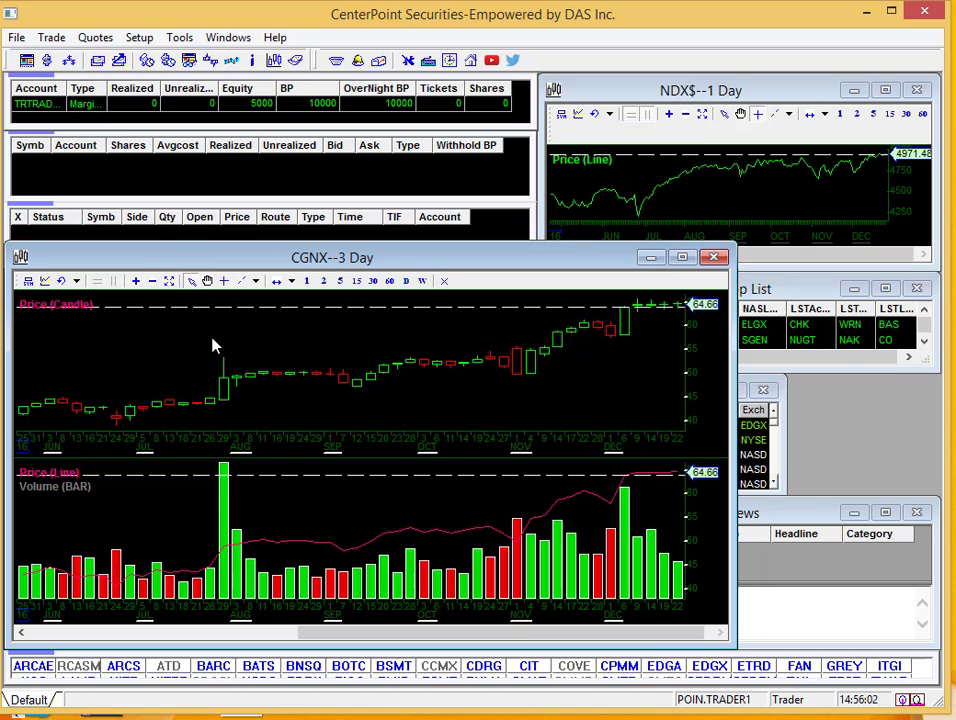
Step: Add a Moving Average study to the candlestick pane and commit it
right_click(240, 340)
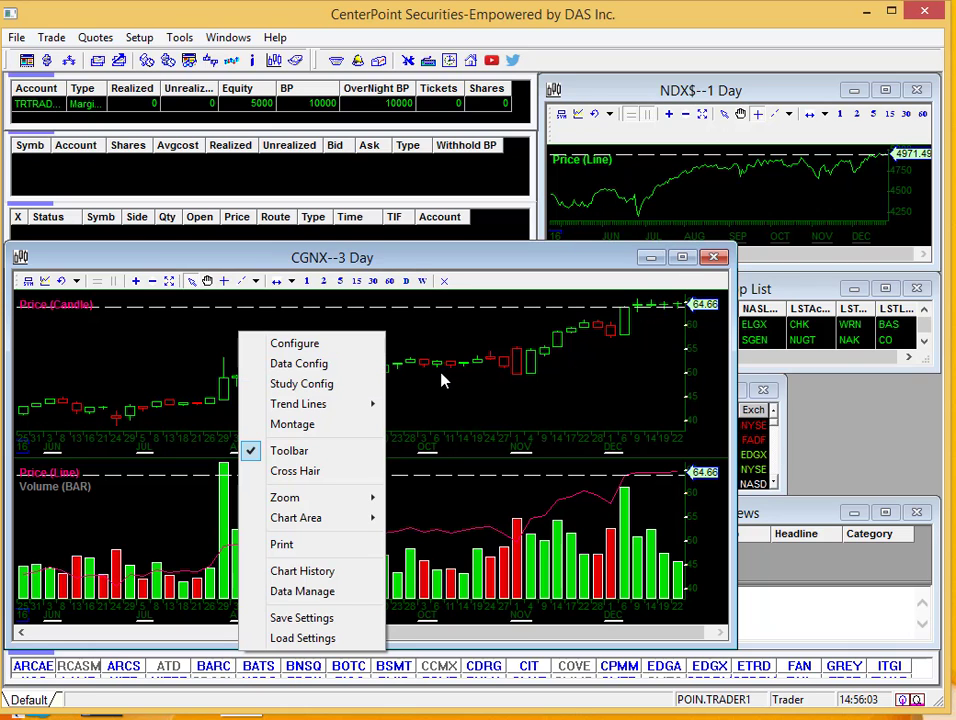
left_click(372, 384)
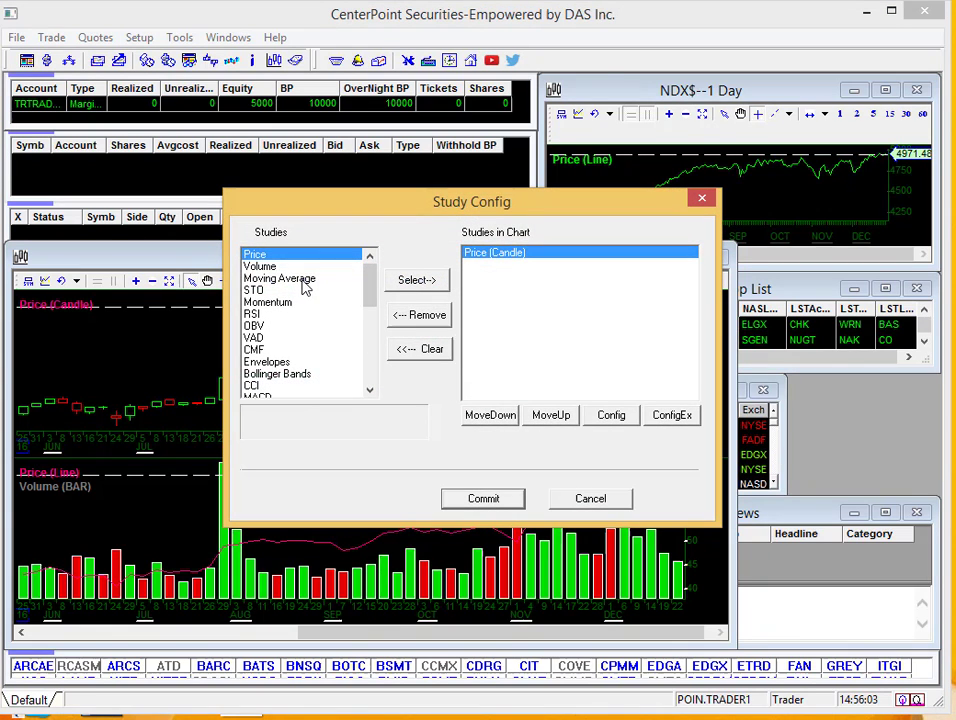
left_click(300, 279)
left_click(417, 280)
left_click(483, 497)
left_click(617, 506)
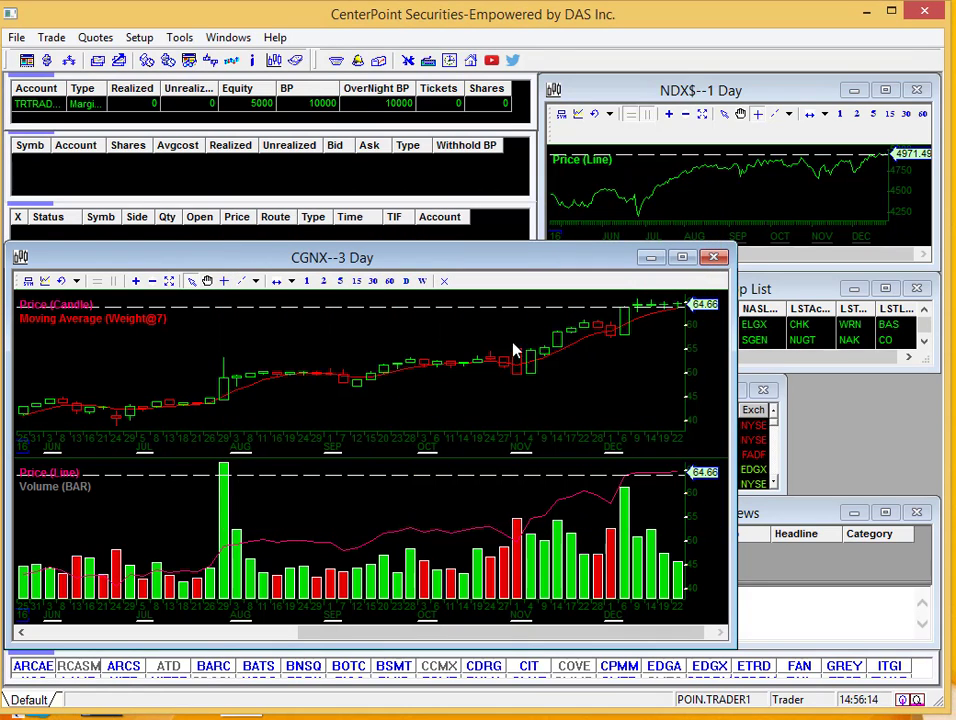
Step: Remove the top candlestick chart area
right_click(325, 330)
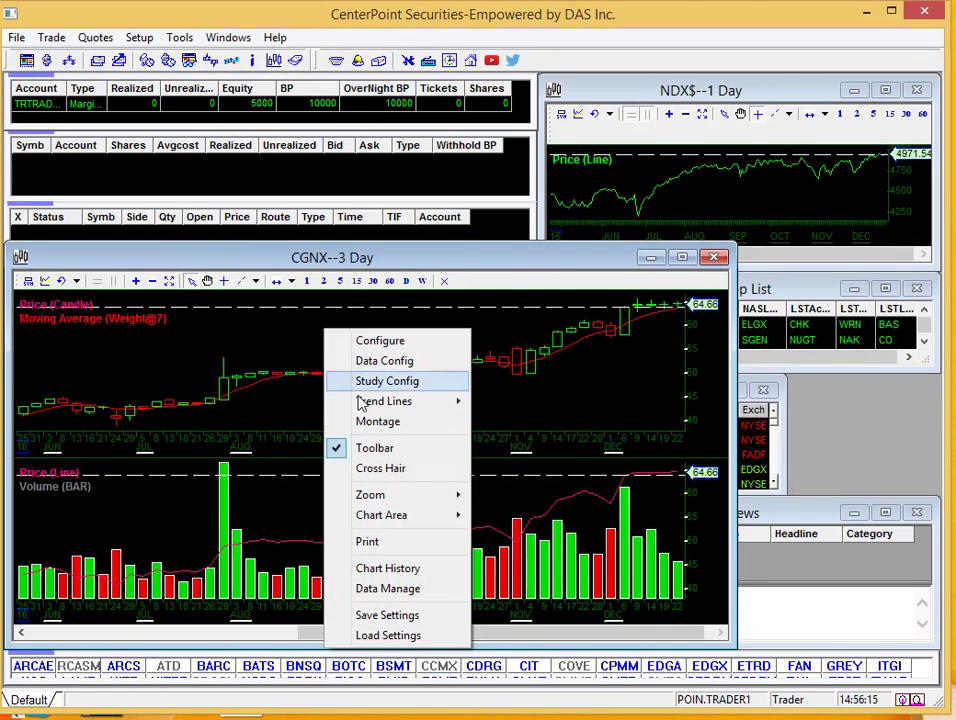
mouse_move(420, 516)
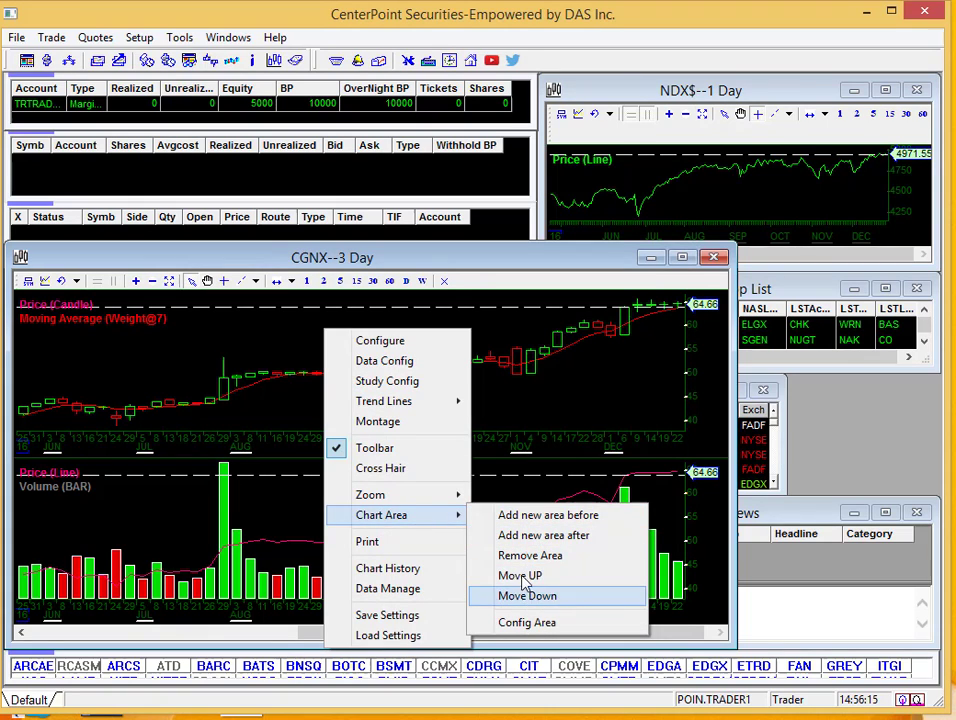
left_click(548, 561)
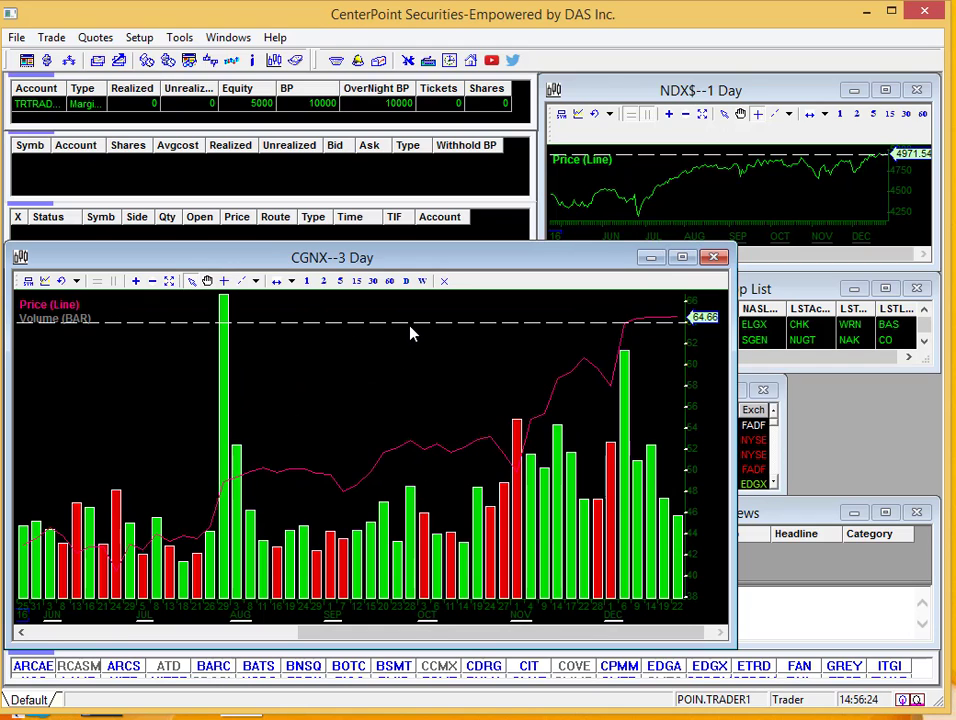
Step: Shrink the CGNX chart window to reveal the Market View, Top List and News windows
right_click(336, 345)
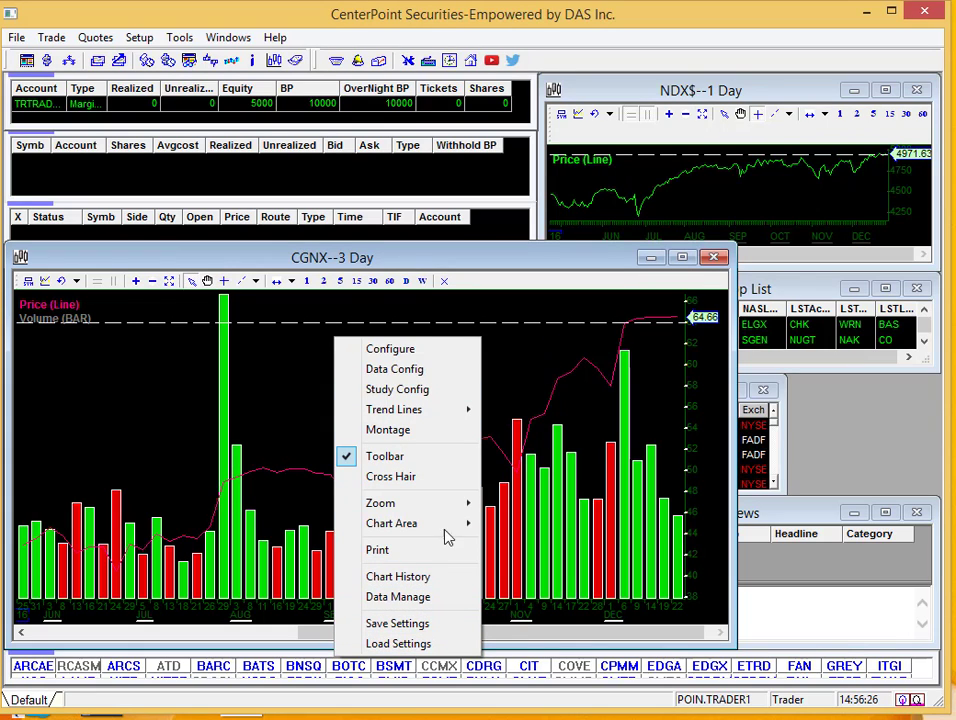
left_click(512, 335)
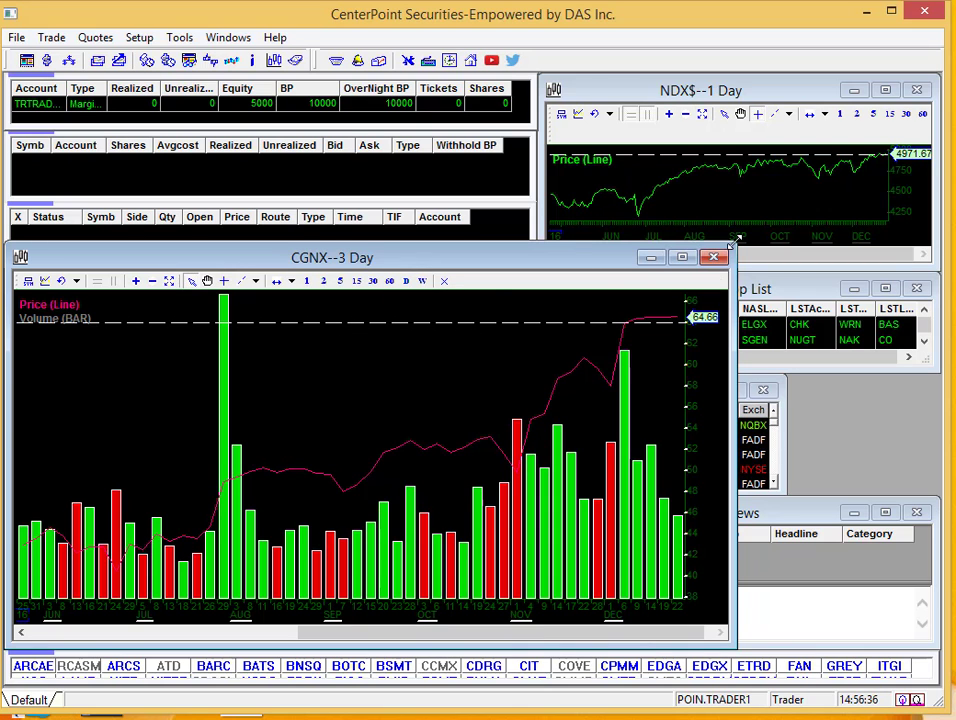
left_click_drag(737, 243, 619, 395)
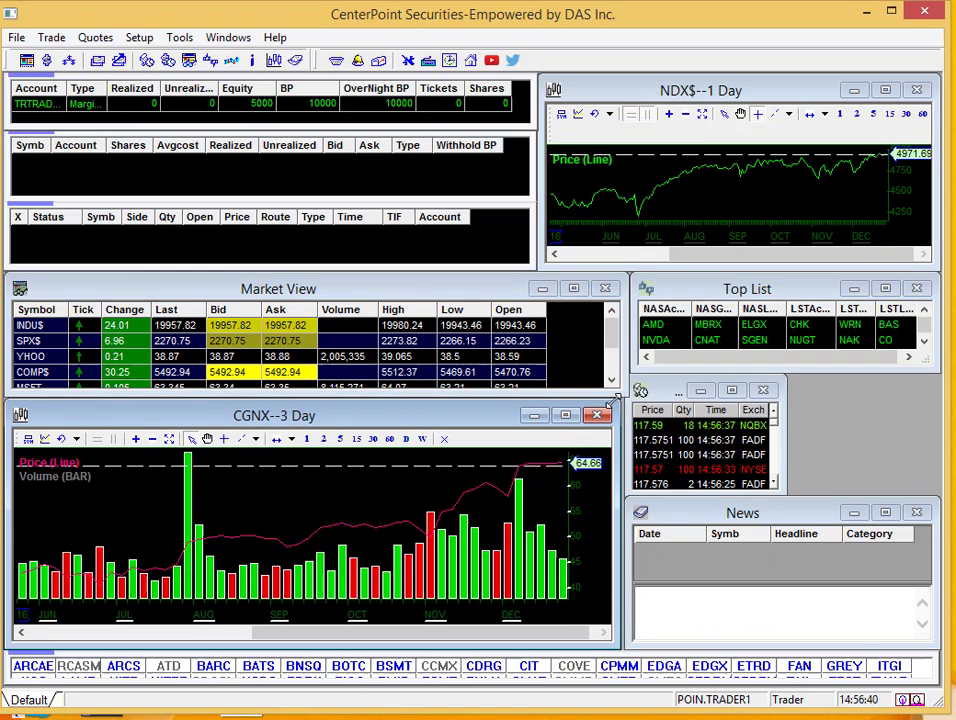